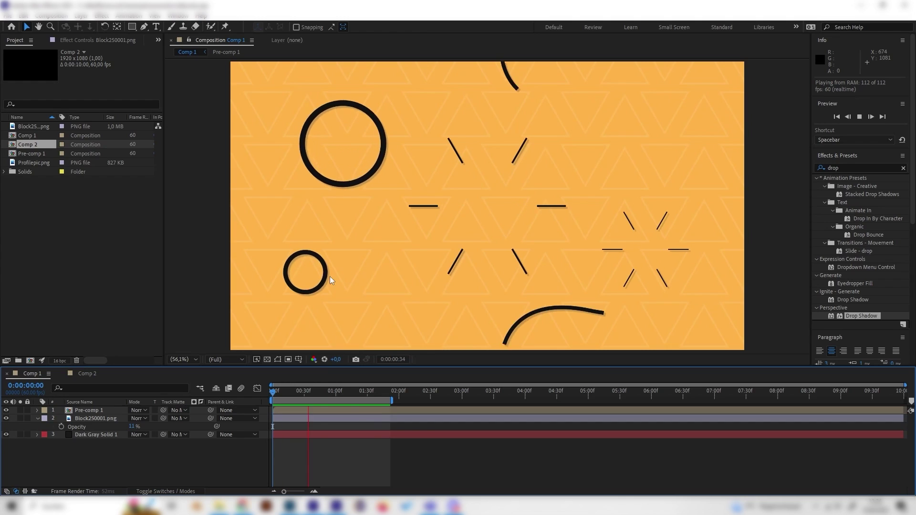
Switch to Comp 2, briefly check Comp 1's animation, then return to Comp 2.
{"action": "left_click", "coordinate": [89, 373]}
{"action": "left_click", "coordinate": [155, 437]}
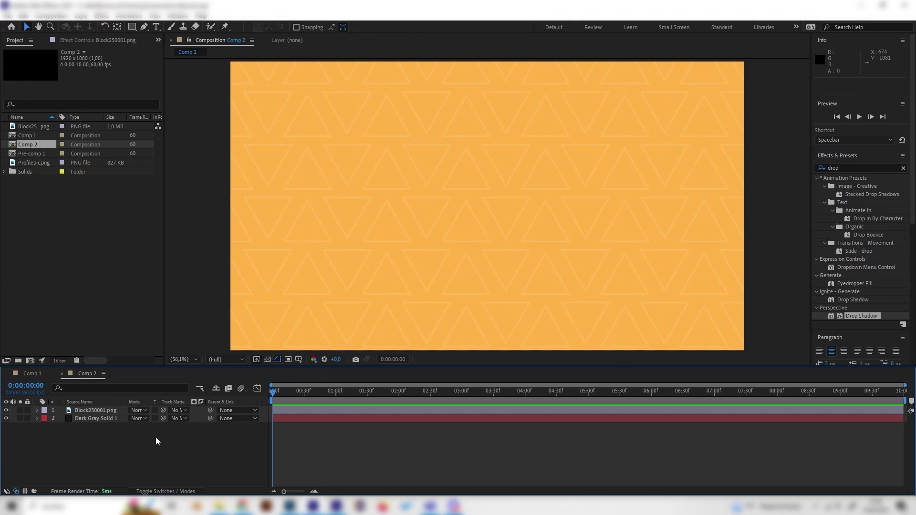
{"action": "left_click", "coordinate": [32, 374]}
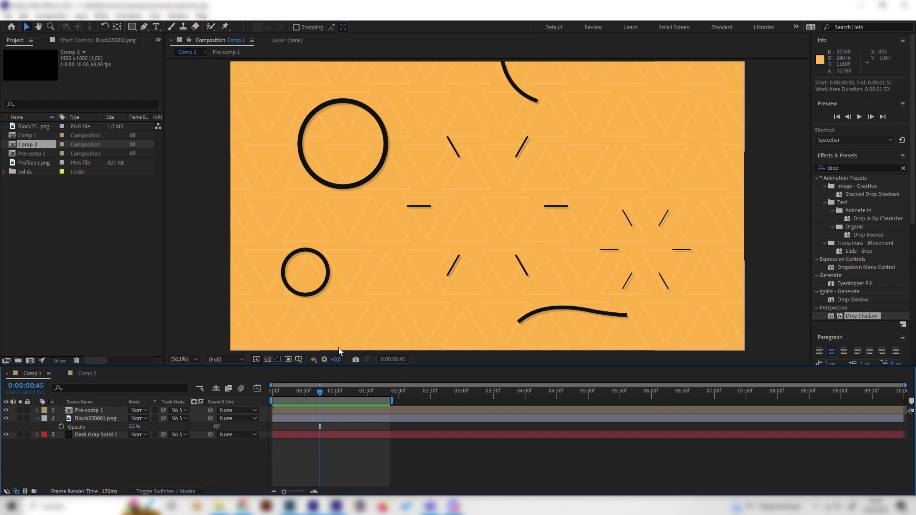
{"action": "left_click", "coordinate": [90, 374]}
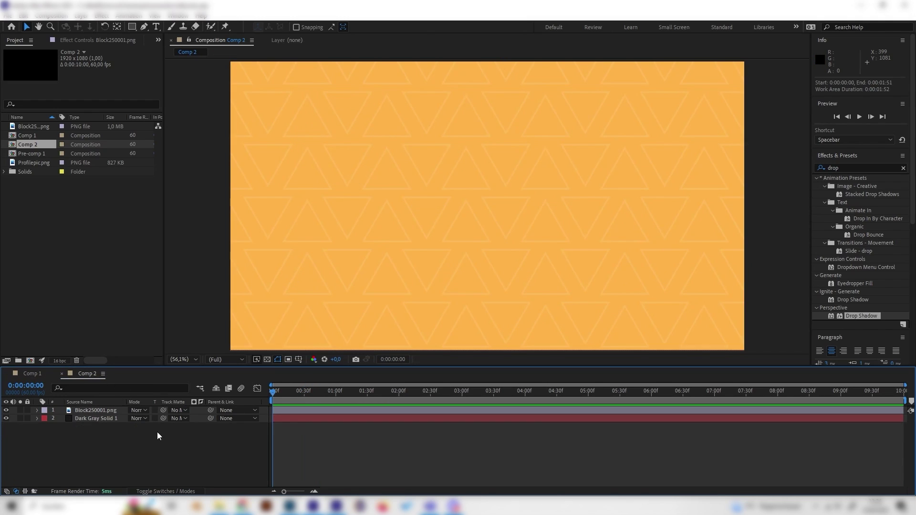
Turn on the Proportional Grid overlay in the viewer and pick the Pen tool.
{"action": "left_click", "coordinate": [299, 360]}
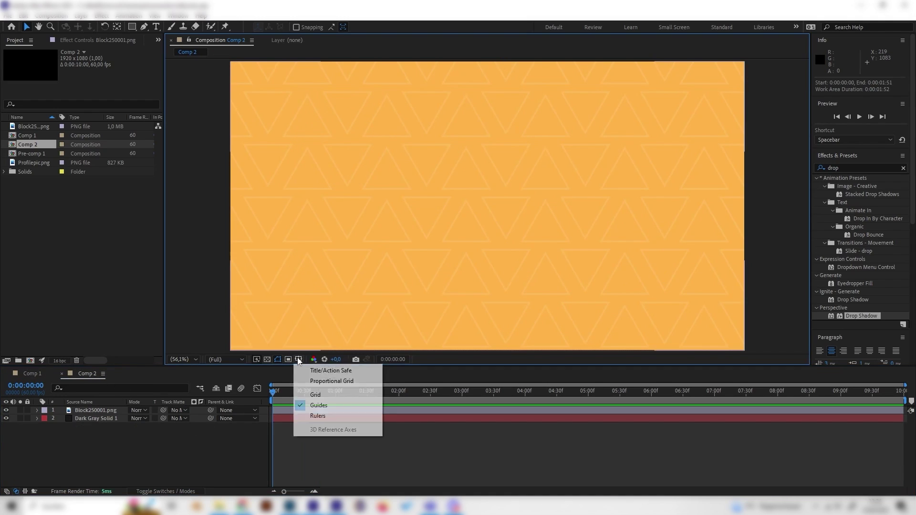
{"action": "left_click", "coordinate": [320, 382]}
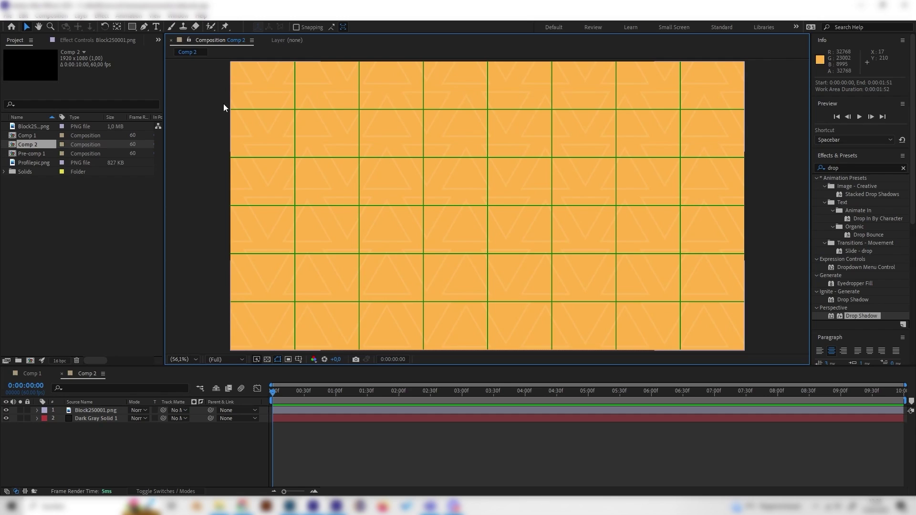
{"action": "left_click", "coordinate": [144, 27]}
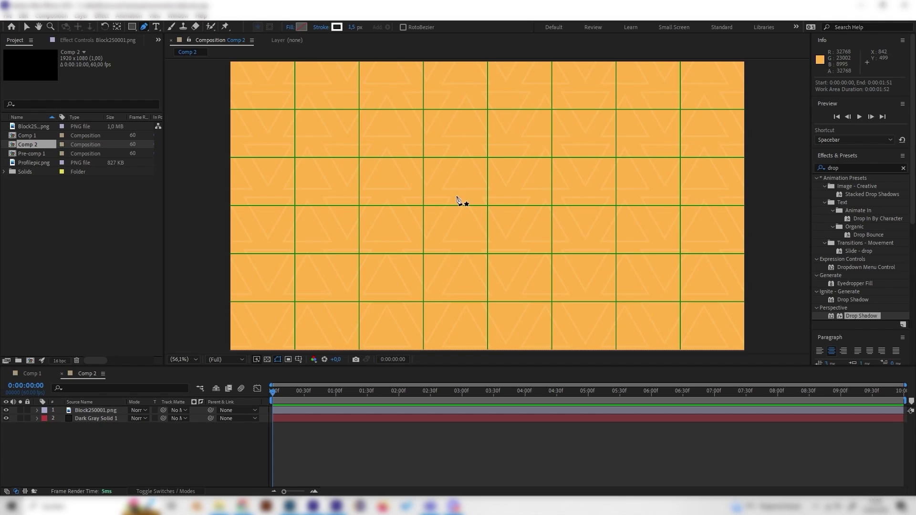
Draw a two-point horizontal line rightward from the frame centre, then expand Shape Layer 1.
{"action": "left_click", "coordinate": [510, 205]}
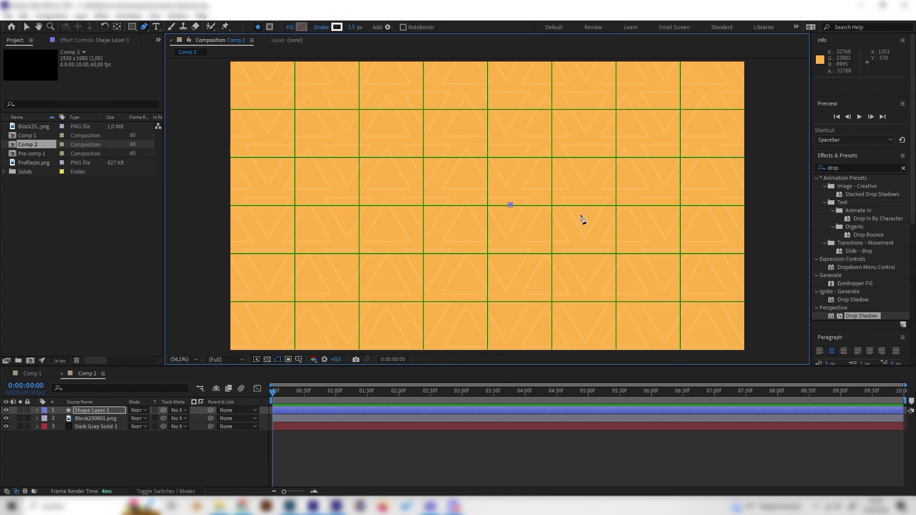
{"action": "left_click", "coordinate": [640, 206]}
{"action": "key", "text": "comma"}
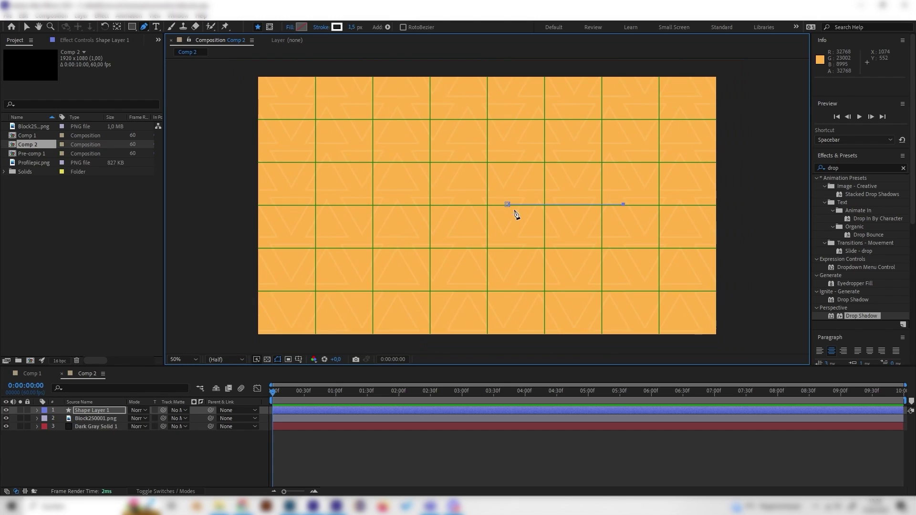
{"action": "left_click", "coordinate": [35, 411]}
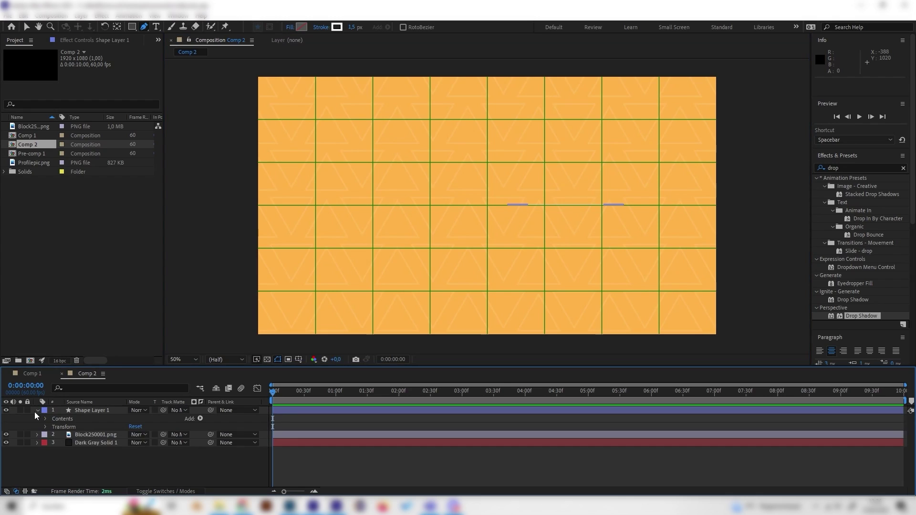
Switch off the proportional grid and expand Contents > Shape 1 > Stroke 1.
{"action": "left_click", "coordinate": [298, 360]}
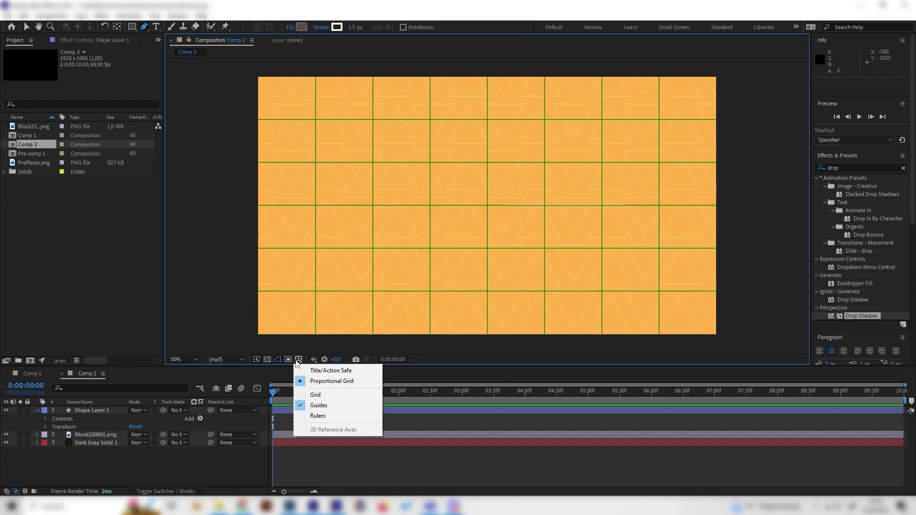
{"action": "left_click", "coordinate": [331, 381]}
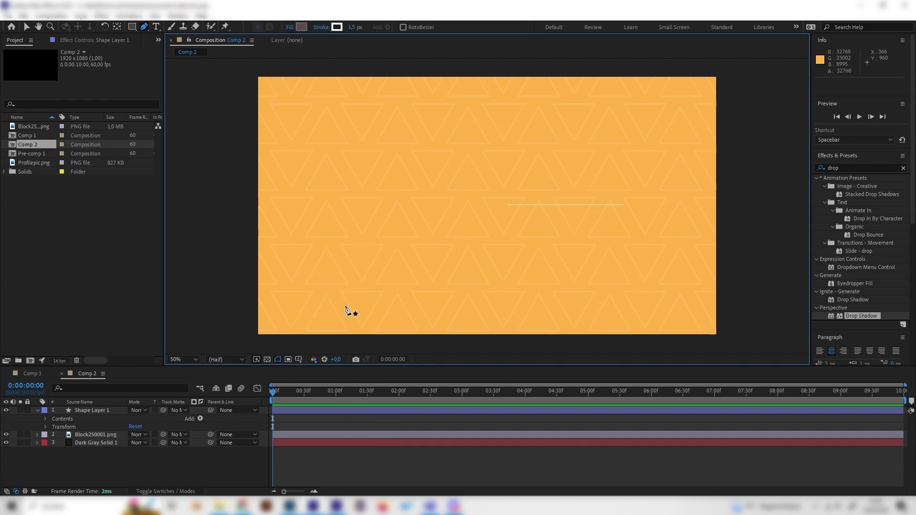
{"action": "left_click", "coordinate": [43, 418]}
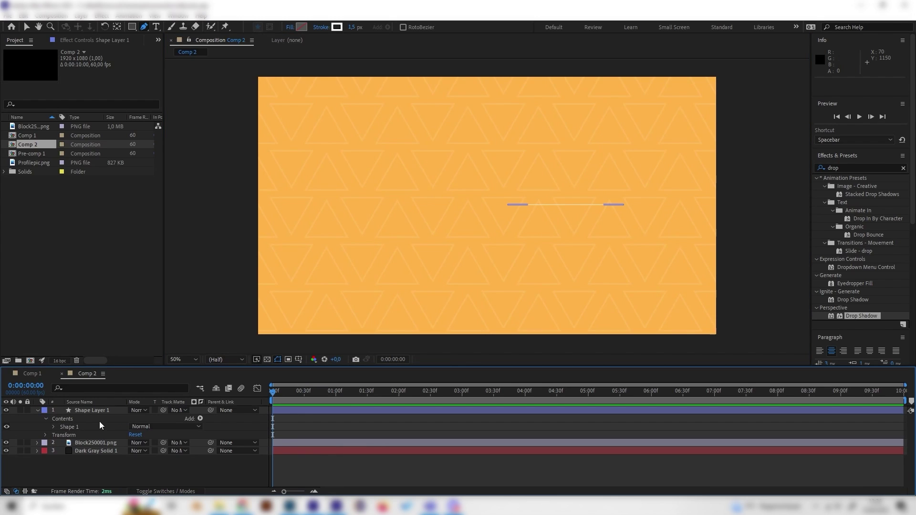
{"action": "left_click", "coordinate": [97, 402]}
{"action": "left_click", "coordinate": [52, 426]}
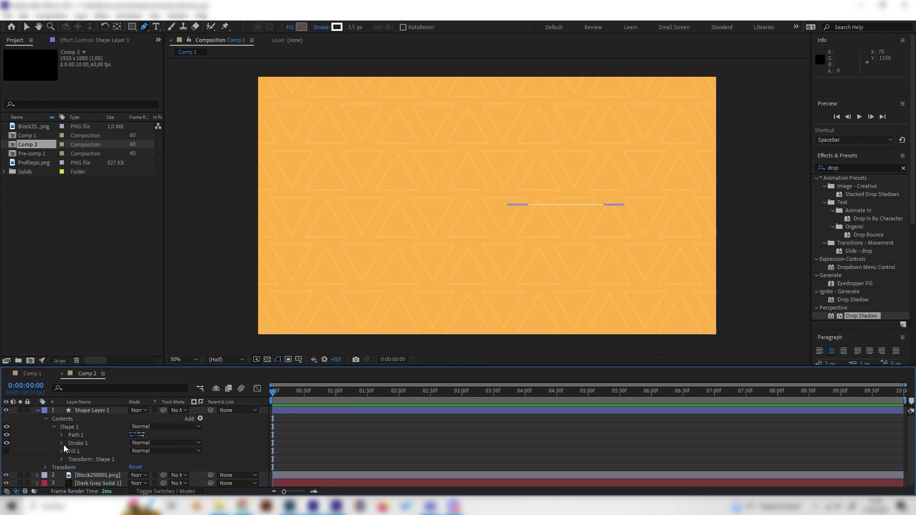
{"action": "left_click", "coordinate": [61, 443]}
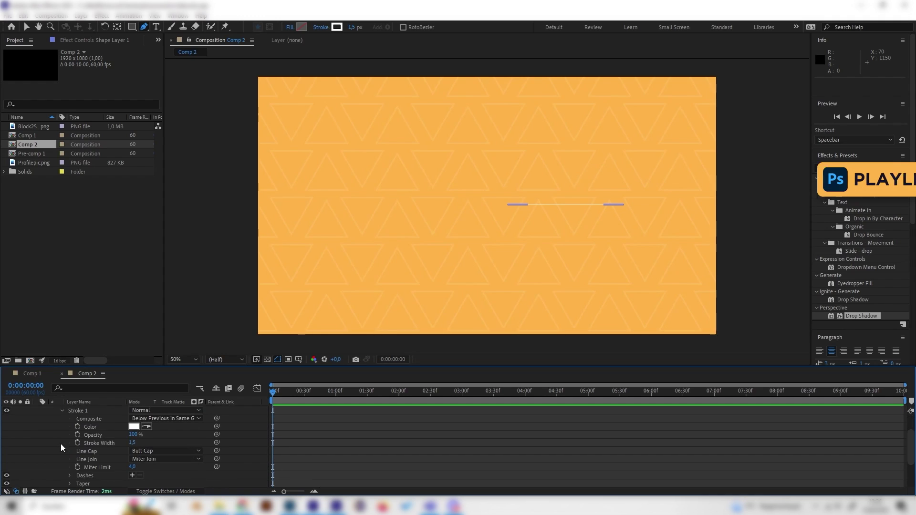
Set the Stroke 1 colour to near-black #151515.
{"action": "left_click", "coordinate": [134, 427]}
{"action": "left_click_drag", "start_coordinate": [28, 129], "coordinate": [1, 135]}
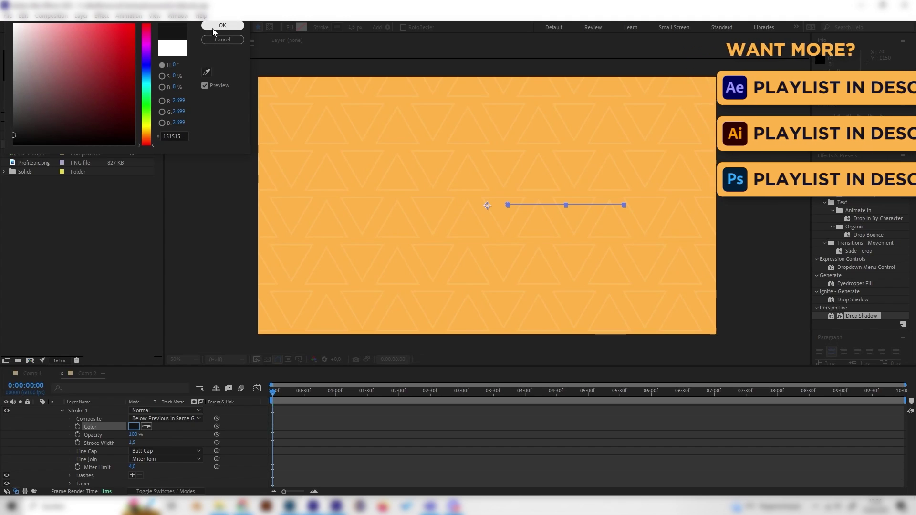
{"action": "left_click", "coordinate": [223, 25]}
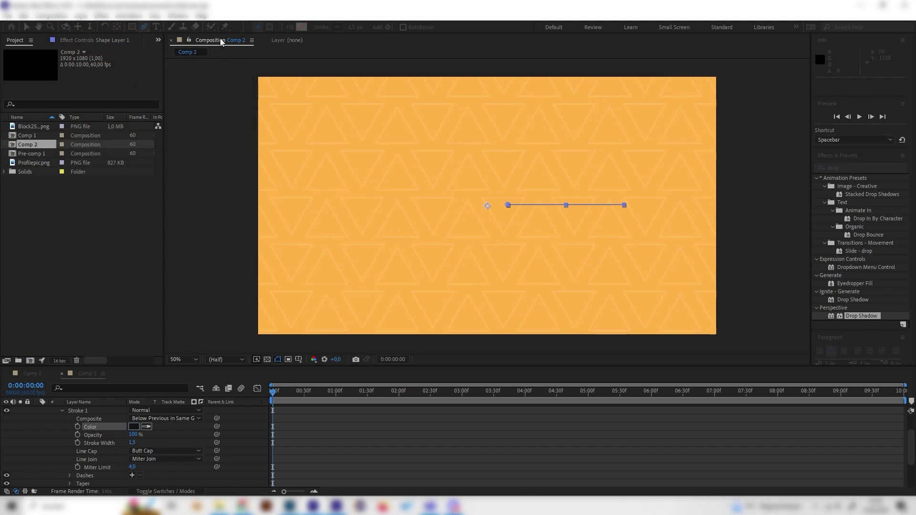
Set the stroke width to 10 px with Butt Cap, then collapse Stroke 1.
{"action": "left_click", "coordinate": [133, 443]}
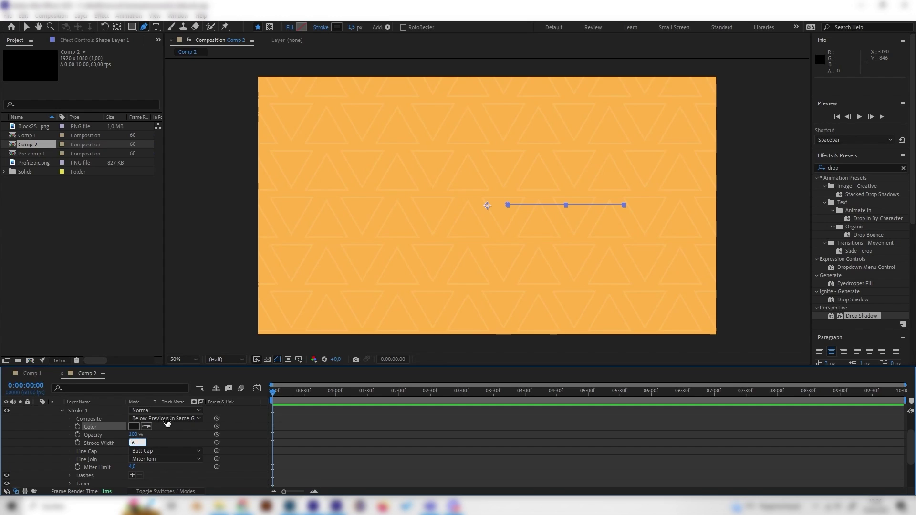
{"action": "key", "text": "Return"}
{"action": "left_click", "coordinate": [191, 451]}
{"action": "left_click", "coordinate": [184, 433]}
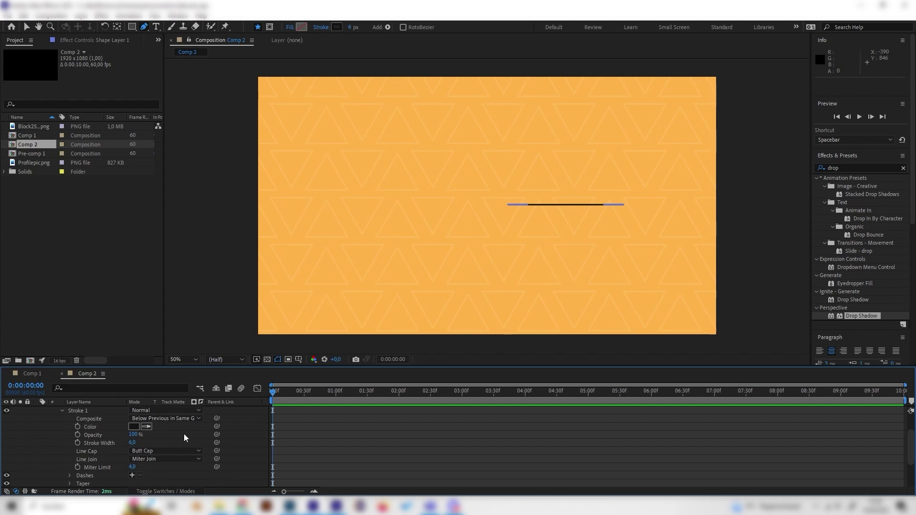
{"action": "left_click", "coordinate": [133, 443]}
{"action": "type", "text": "15"}
{"action": "key", "text": "Return"}
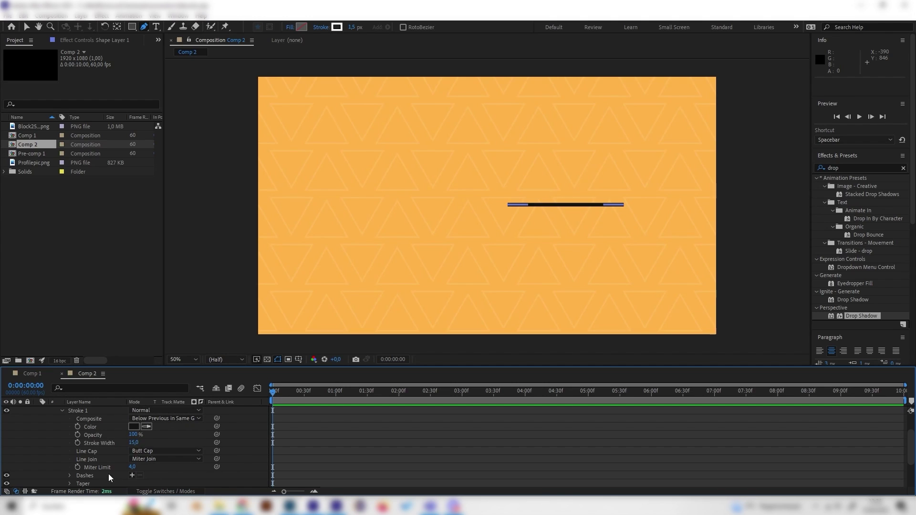
{"action": "left_click", "coordinate": [136, 443]}
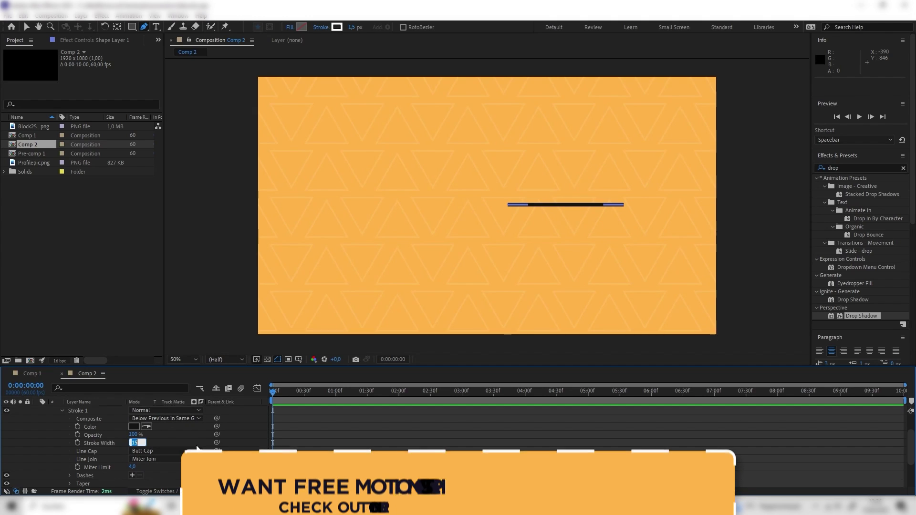
{"action": "type", "text": "10"}
{"action": "key", "text": "Return"}
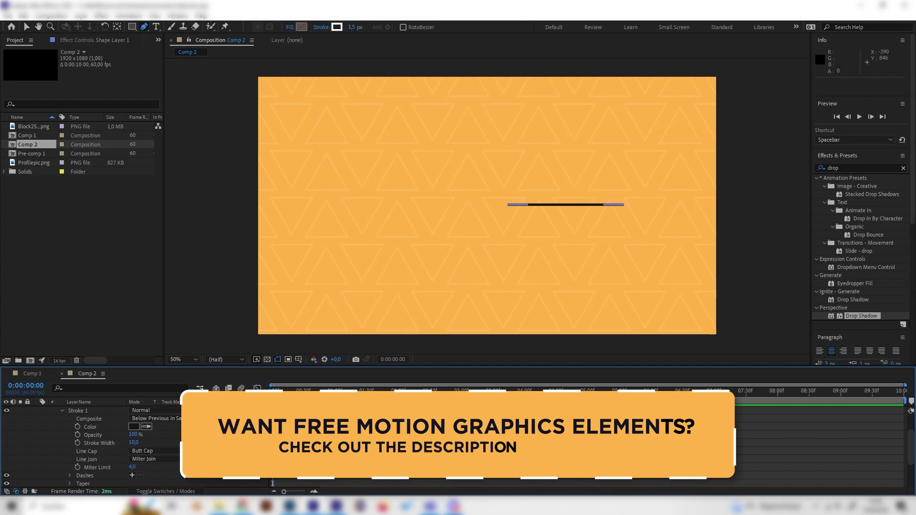
{"action": "key", "text": "F2"}
{"action": "scroll", "coordinate": [90, 450], "scroll_direction": "up", "scroll_amount": 2}
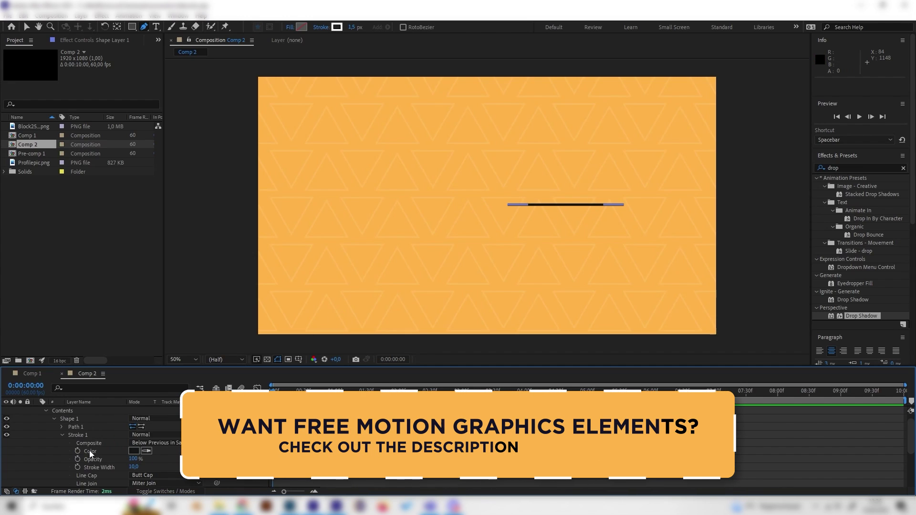
{"action": "left_click", "coordinate": [63, 436]}
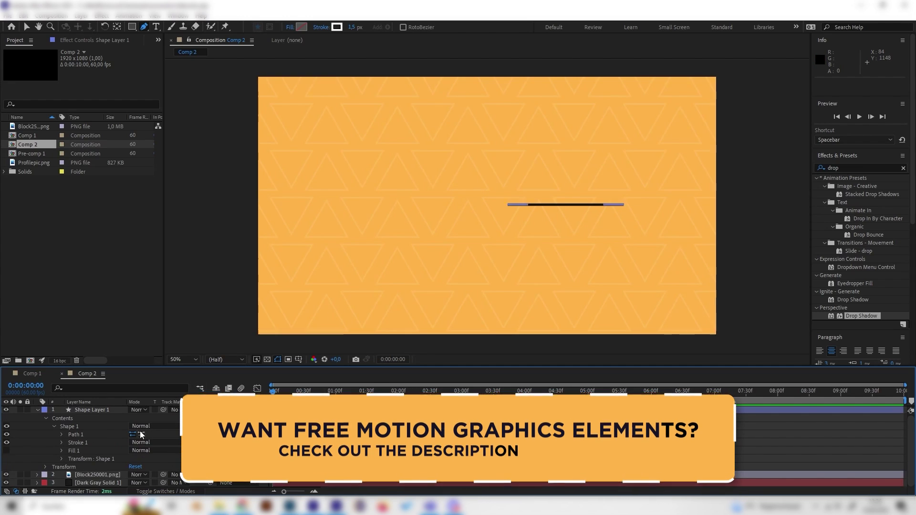
Add Trim Paths and place Trim Paths 1 inside Shape 1 below Stroke 1, expanded.
{"action": "left_click", "coordinate": [200, 419]}
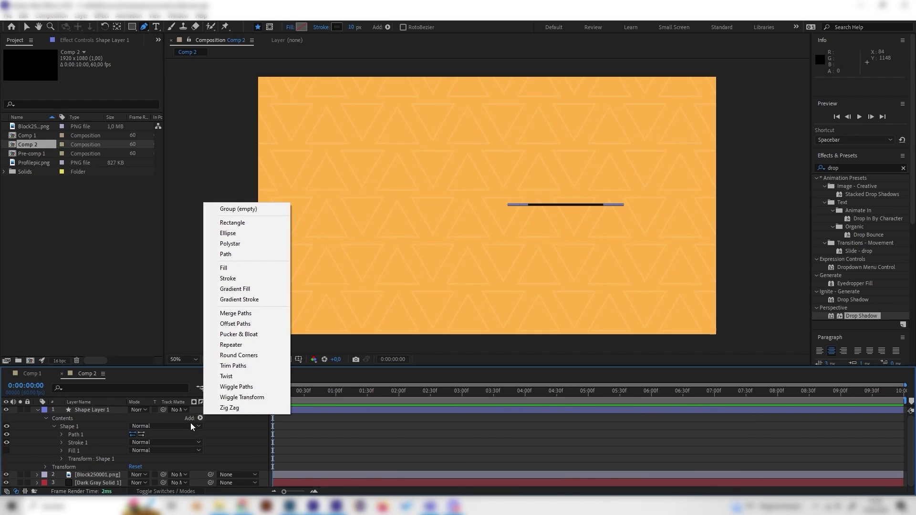
{"action": "left_click", "coordinate": [234, 366]}
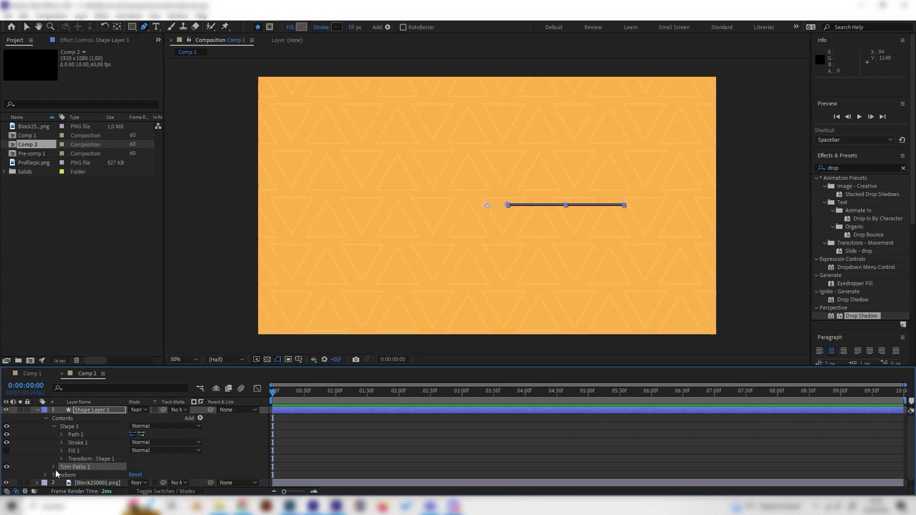
{"action": "mouse_move", "coordinate": [71, 468]}
{"action": "left_mouse_down"}
{"action": "mouse_move", "coordinate": [76, 444]}
{"action": "mouse_move", "coordinate": [76, 453]}
{"action": "left_mouse_up"}
{"action": "left_click", "coordinate": [62, 451]}
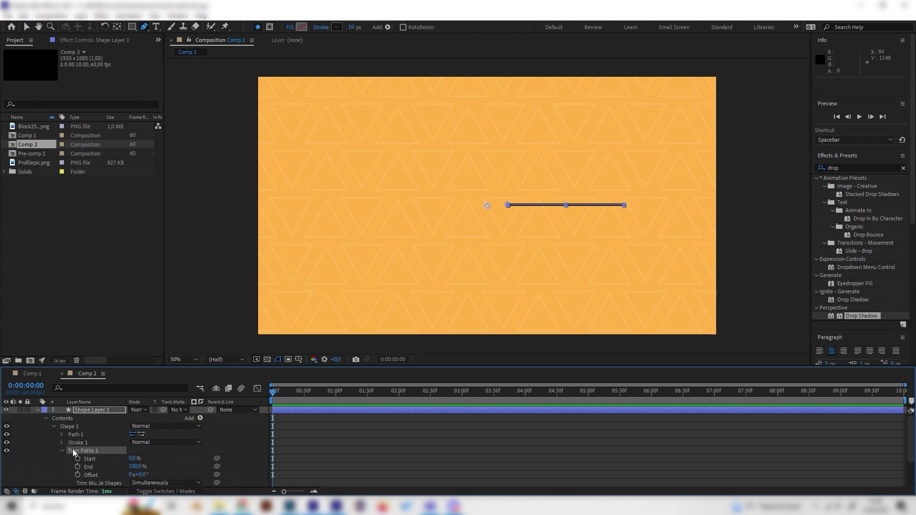
{"action": "scroll", "coordinate": [132, 458], "scroll_direction": "down", "scroll_amount": 3}
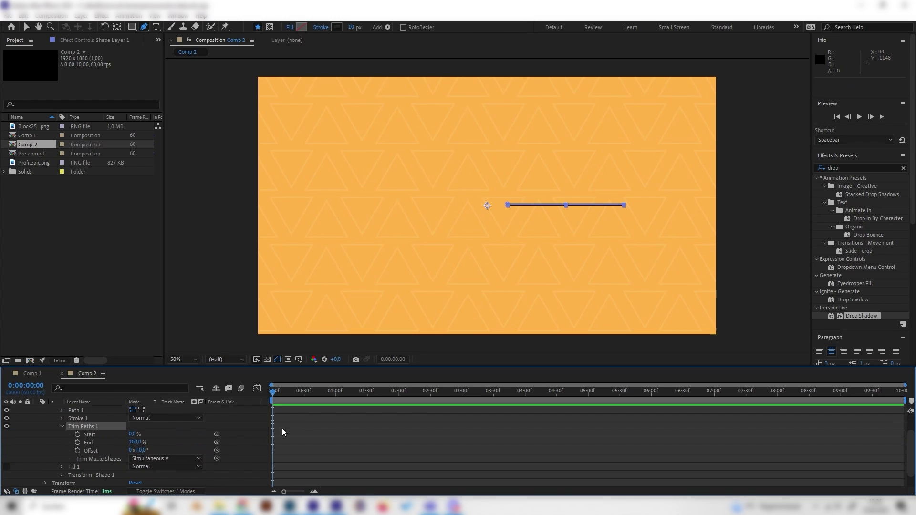
Keyframe Trim Paths End from 0% at 0:00 to 100% near 1:30, then preview.
{"action": "left_click_drag", "start_coordinate": [136, 443], "coordinate": [98, 436]}
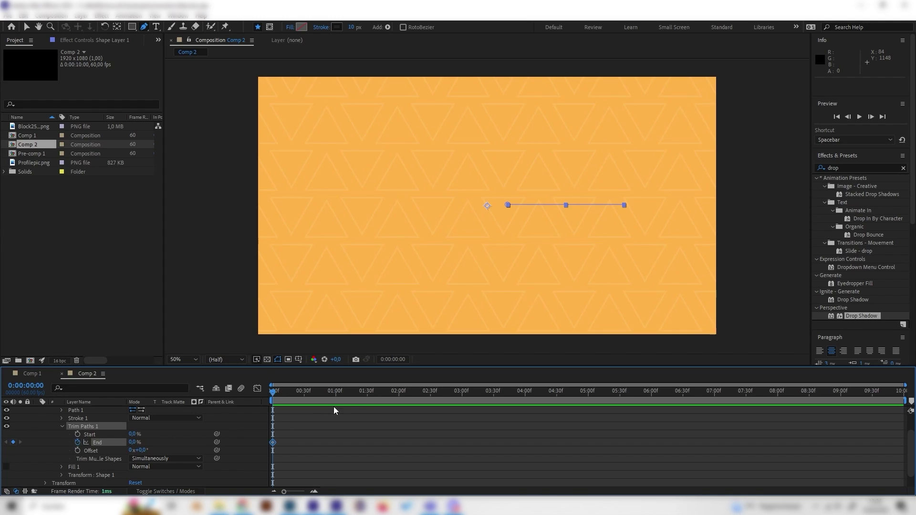
{"action": "left_click_drag", "start_coordinate": [339, 396], "coordinate": [367, 397]}
{"action": "left_click_drag", "start_coordinate": [130, 442], "coordinate": [268, 437]}
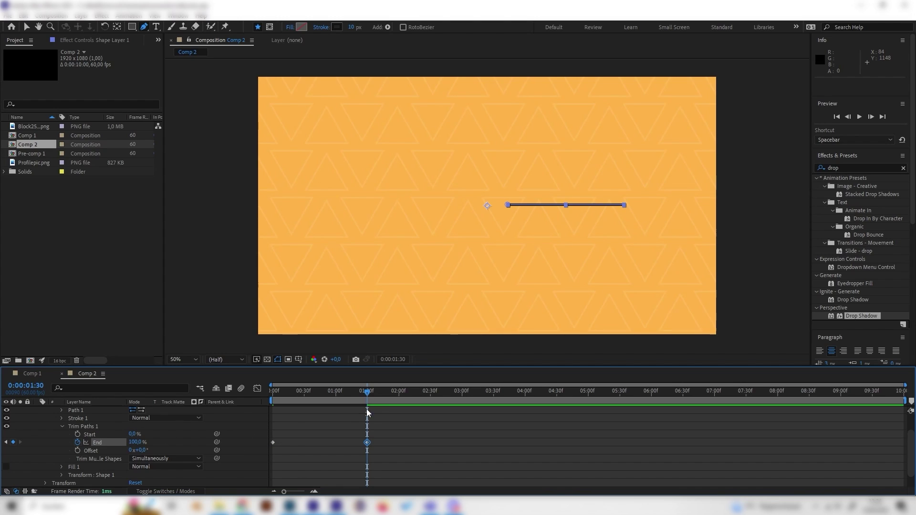
{"action": "key", "text": "space"}
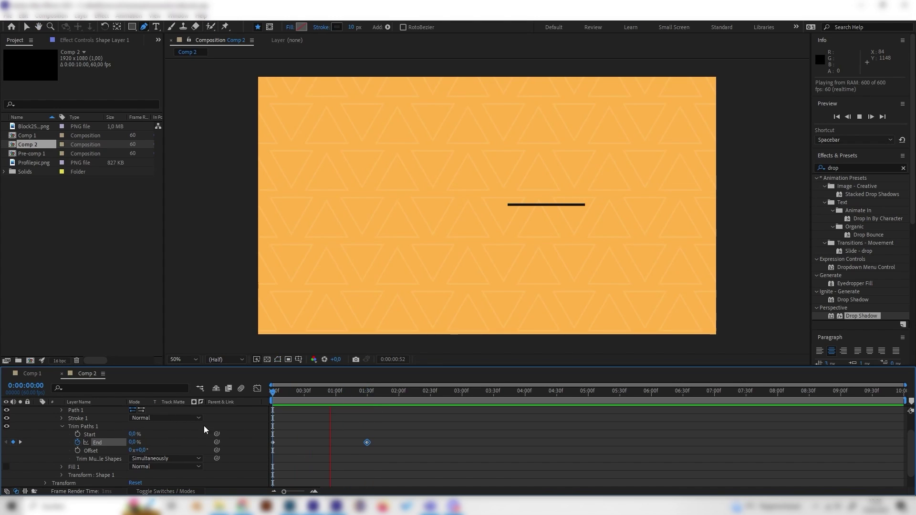
{"action": "key", "text": "space"}
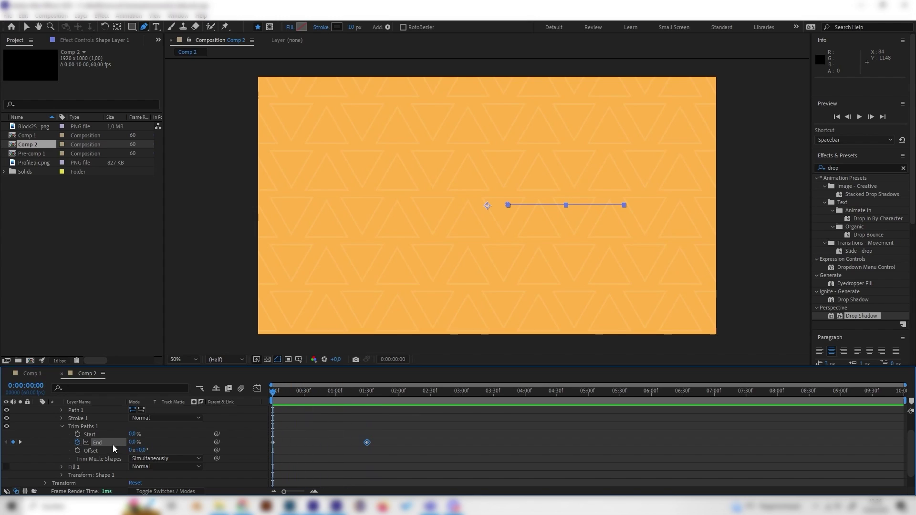
{"action": "scroll", "coordinate": [110, 470], "scroll_direction": "up", "scroll_amount": 1}
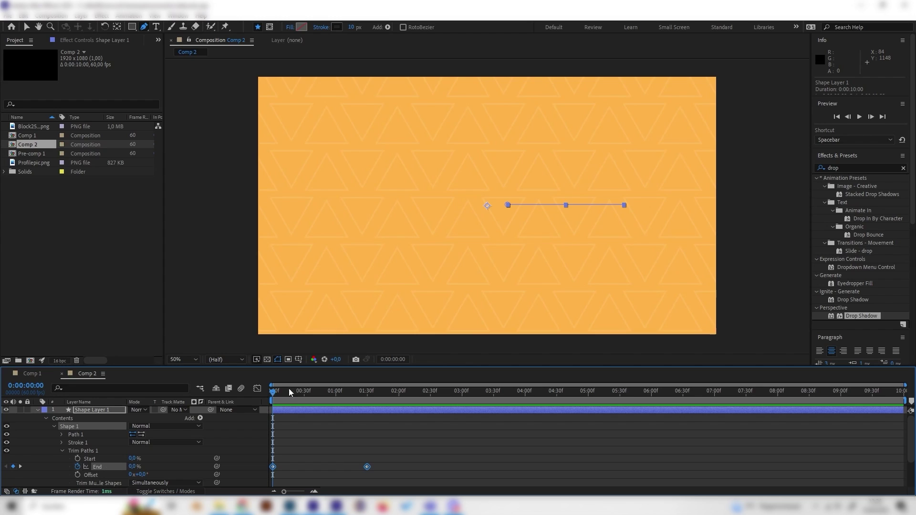
In the Graph Editor, Easy Ease both End keyframes, steepen the first handle, and preview.
{"action": "left_click", "coordinate": [260, 388]}
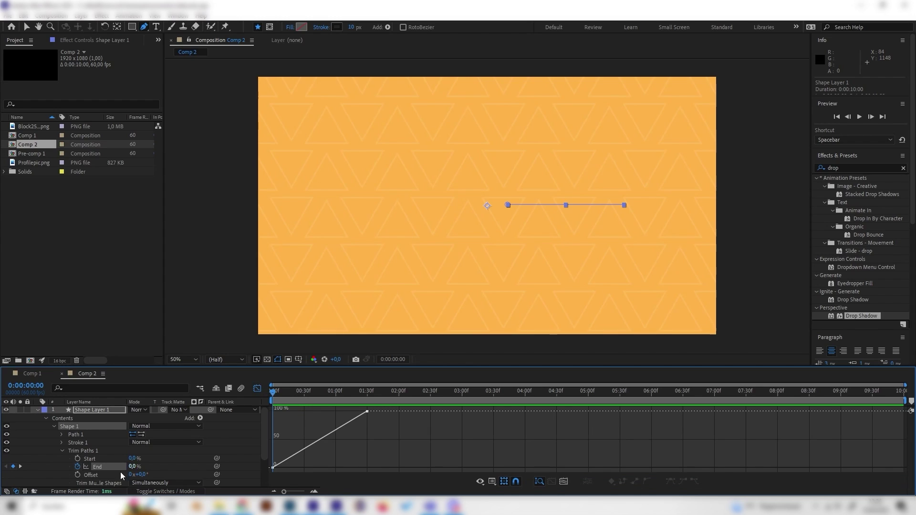
{"action": "left_click", "coordinate": [102, 466]}
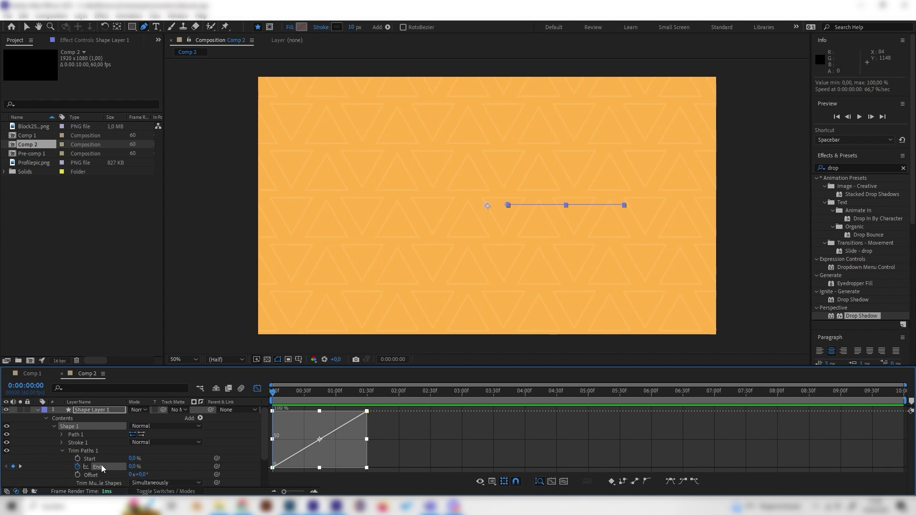
{"action": "left_click", "coordinate": [670, 482]}
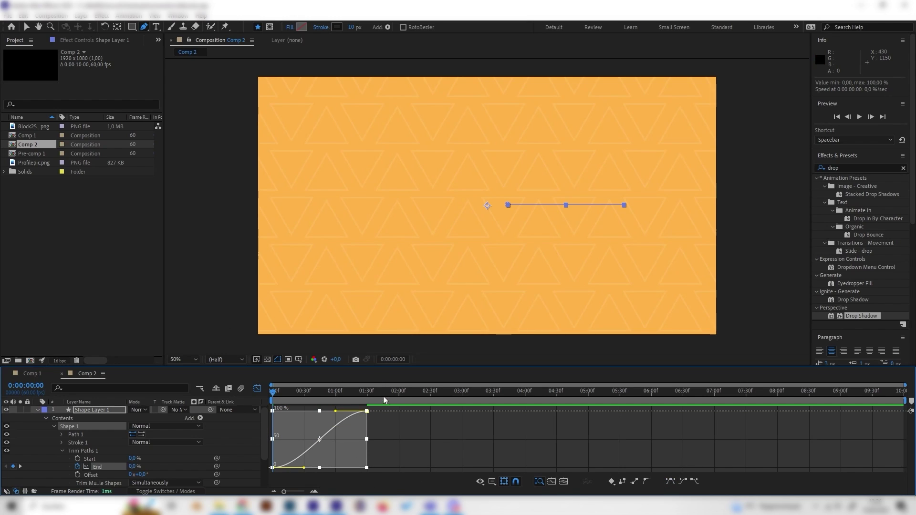
{"action": "key", "text": "v"}
{"action": "left_click", "coordinate": [387, 443]}
{"action": "left_click", "coordinate": [273, 468]}
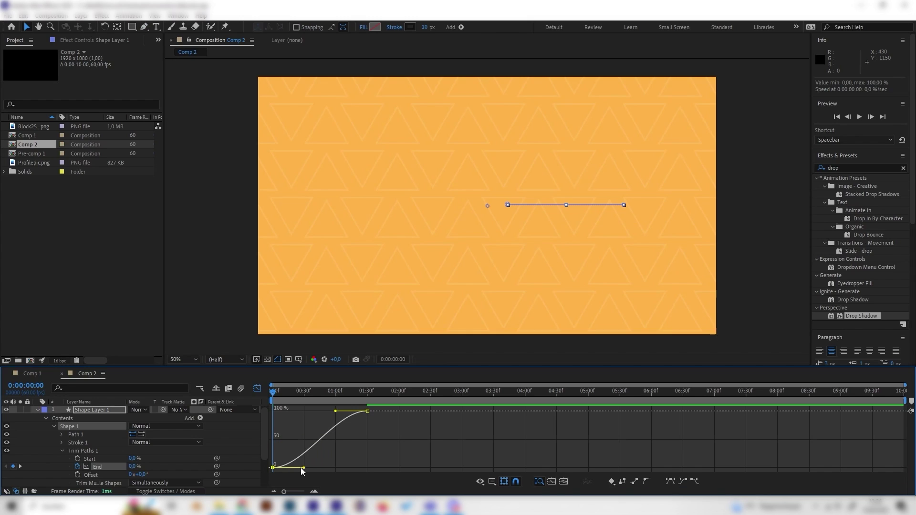
{"action": "left_click_drag", "start_coordinate": [305, 470], "coordinate": [273, 422]}
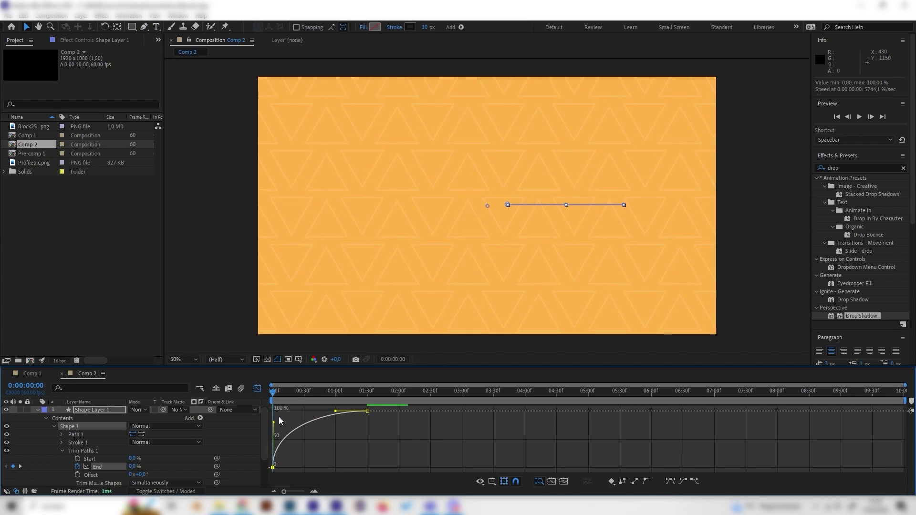
{"action": "key", "text": "Page_Down"}
{"action": "key", "text": "Page_Down"}
{"action": "key", "text": "space"}
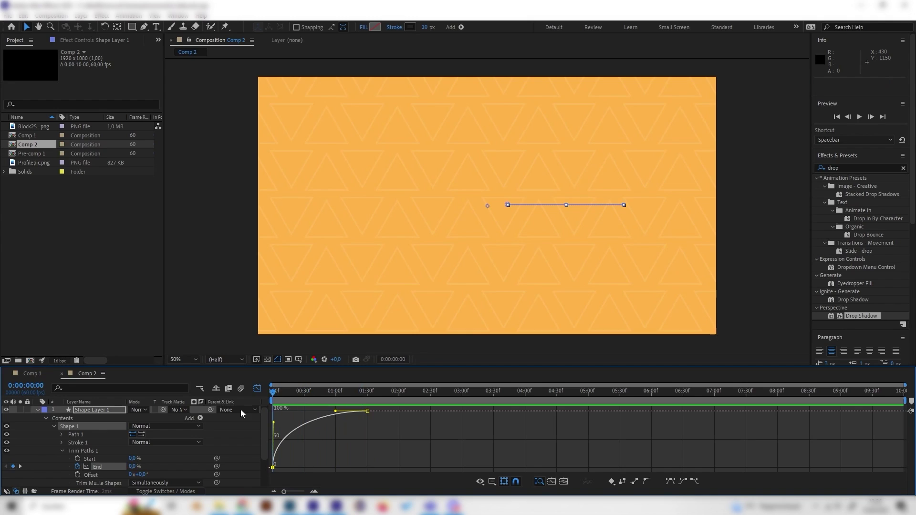
Keyframe Trim Paths Start from 0% around frame 15 to 100% at 1:39.
{"action": "key", "text": "space"}
{"action": "left_click", "coordinate": [258, 388]}
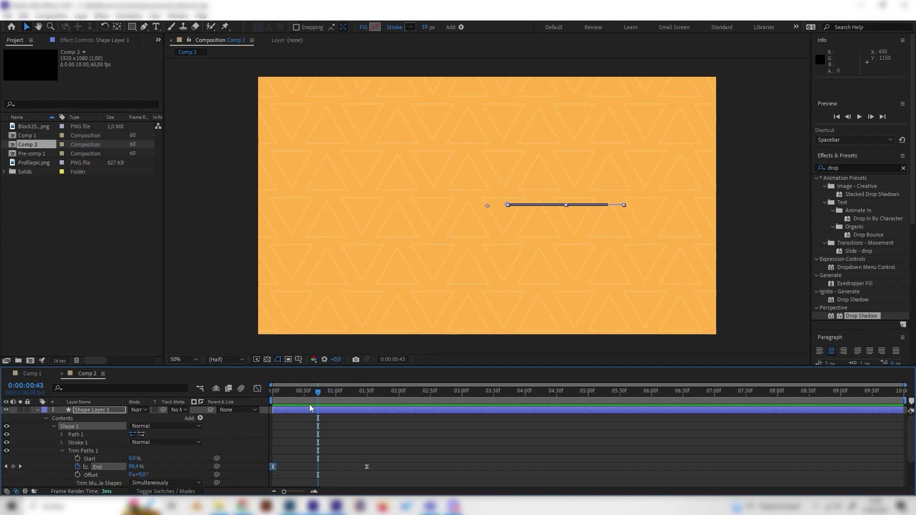
{"action": "left_click_drag", "start_coordinate": [308, 391], "coordinate": [287, 439]}
{"action": "left_click", "coordinate": [285, 463]}
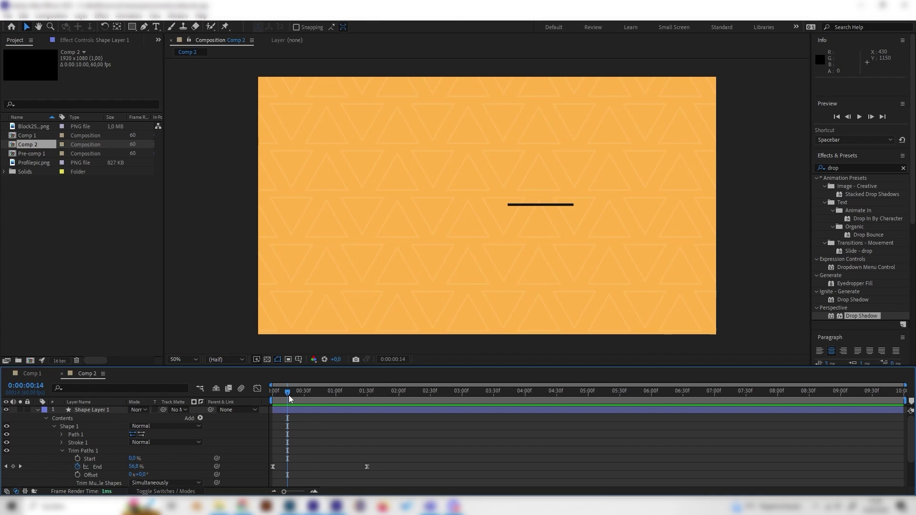
{"action": "mouse_move", "coordinate": [289, 396]}
{"action": "left_mouse_down"}
{"action": "mouse_move", "coordinate": [253, 405]}
{"action": "mouse_move", "coordinate": [291, 402]}
{"action": "left_mouse_up"}
{"action": "left_click", "coordinate": [77, 459]}
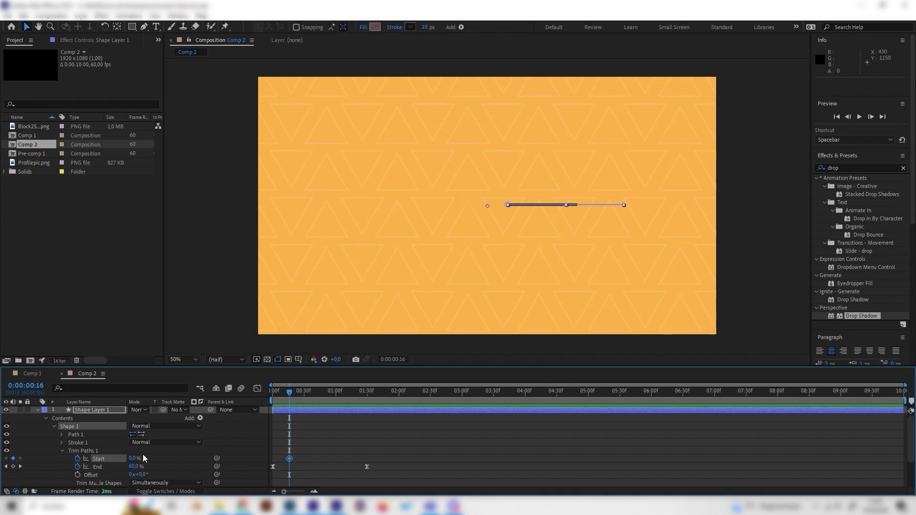
{"action": "left_click_drag", "start_coordinate": [348, 400], "coordinate": [376, 394]}
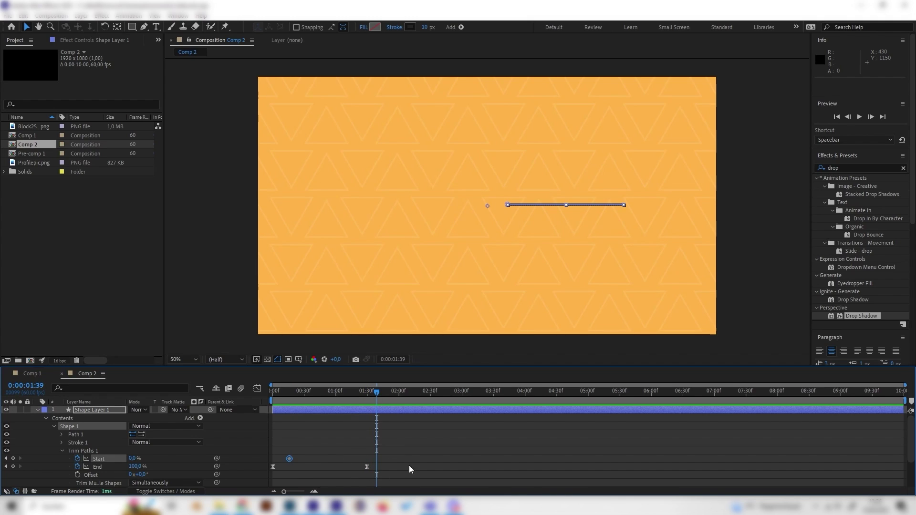
{"action": "left_click_drag", "start_coordinate": [134, 460], "coordinate": [361, 412]}
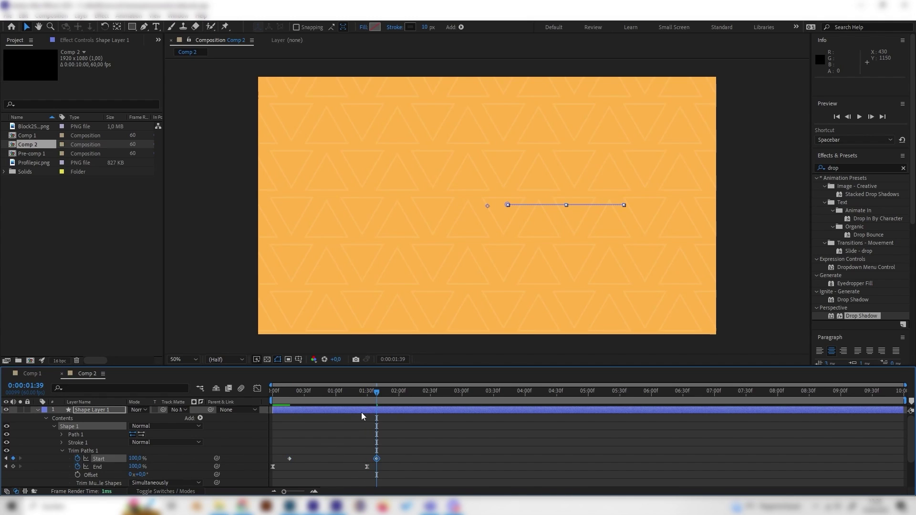
Preview the draw-on and retract animation, then collapse Trim Paths 1 and Shape 1.
{"action": "key", "text": "Home"}
{"action": "key", "text": "space"}
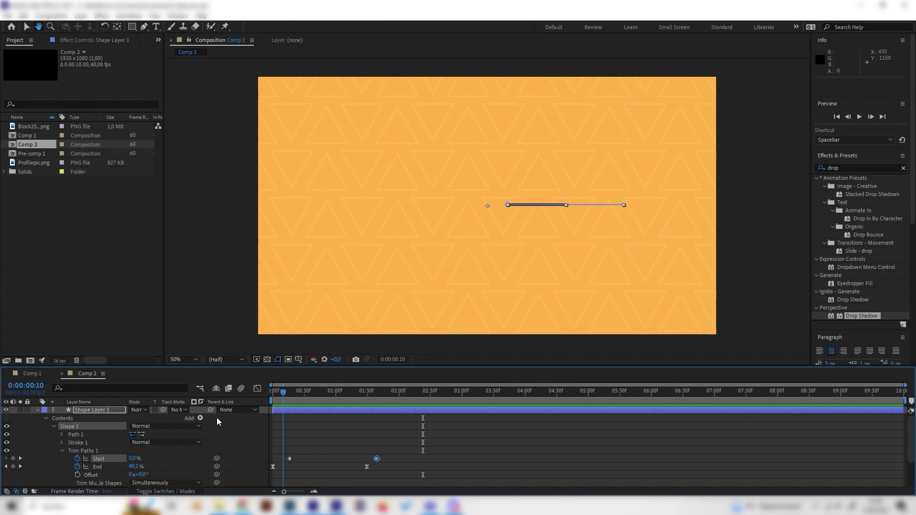
{"action": "key", "text": "space"}
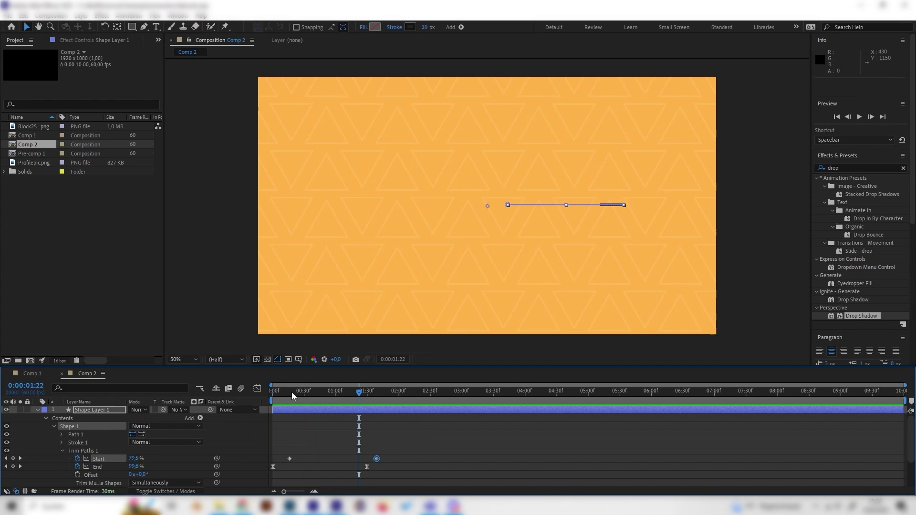
{"action": "left_click", "coordinate": [311, 392]}
{"action": "left_click_drag", "start_coordinate": [317, 401], "coordinate": [302, 409]}
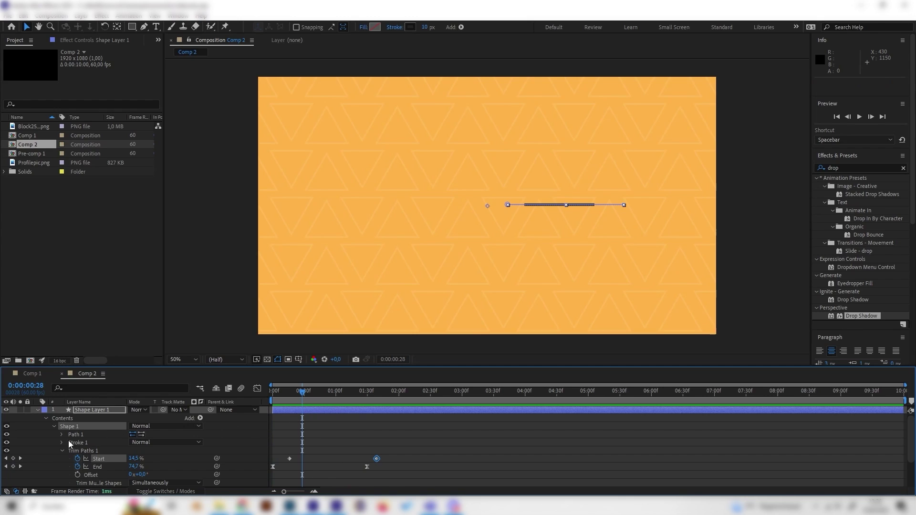
{"action": "key", "text": "F2"}
{"action": "left_click", "coordinate": [62, 451]}
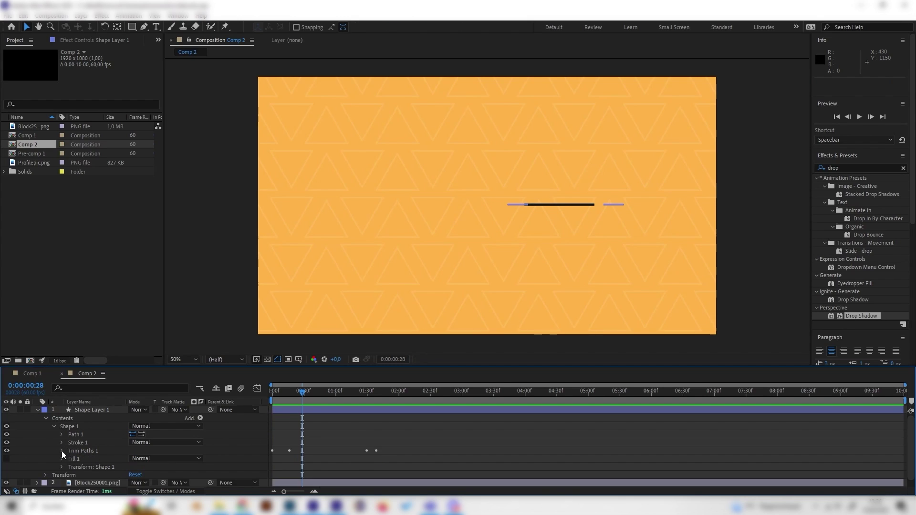
{"action": "left_click", "coordinate": [293, 402]}
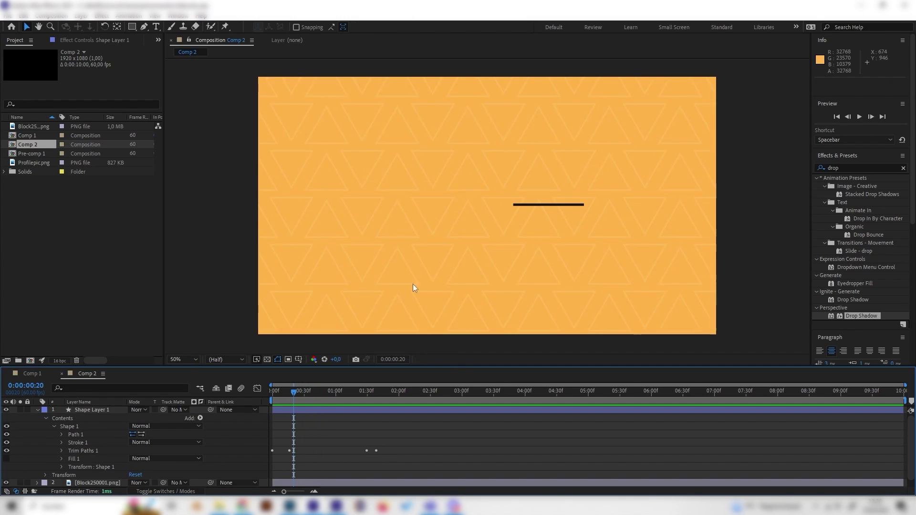
{"action": "left_click", "coordinate": [54, 428]}
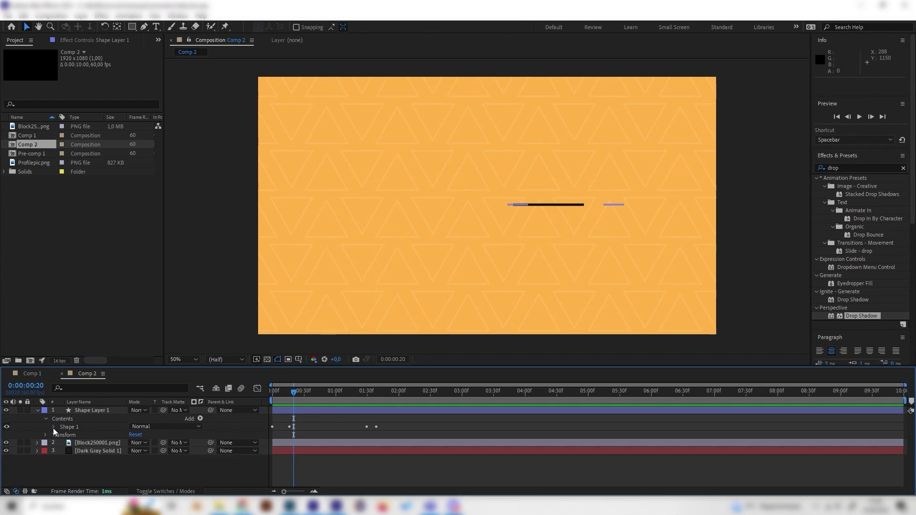
Add a Repeater to the shape layer and expand its Transform: Repeater 1 settings.
{"action": "left_click", "coordinate": [200, 419]}
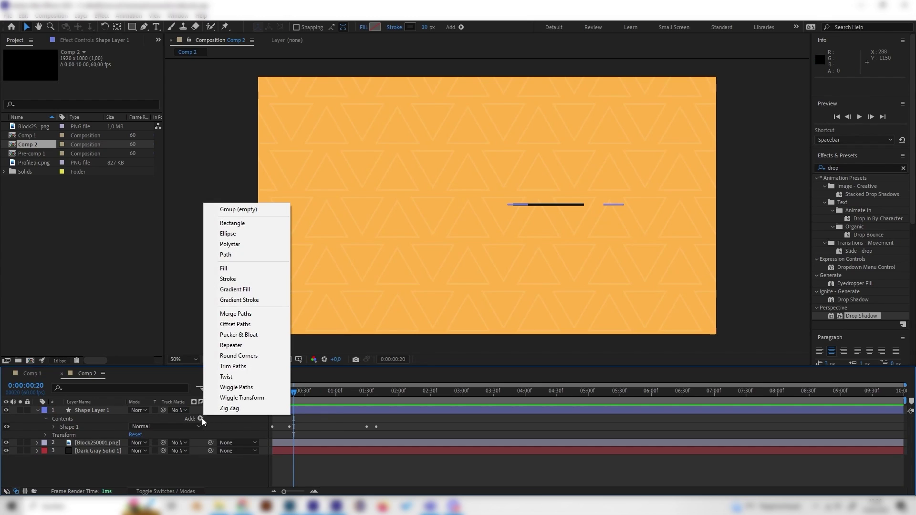
{"action": "left_click", "coordinate": [236, 346]}
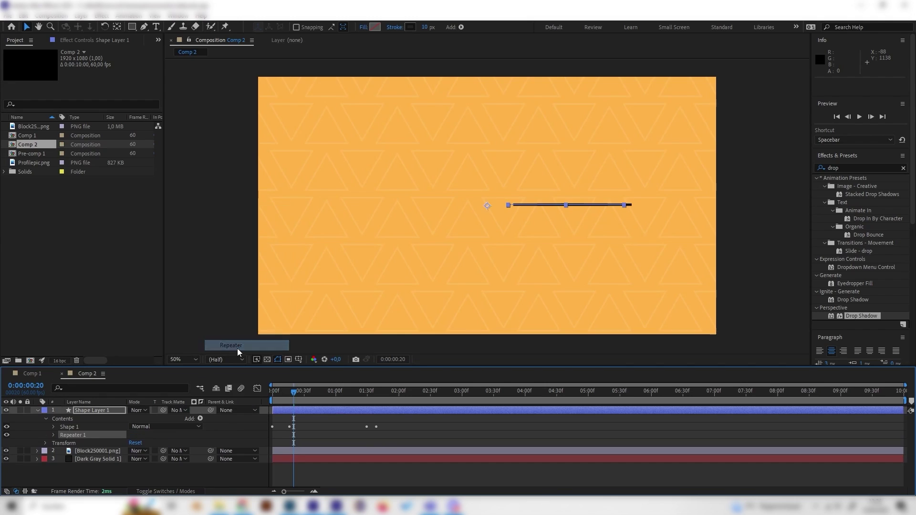
{"action": "left_click", "coordinate": [54, 435]}
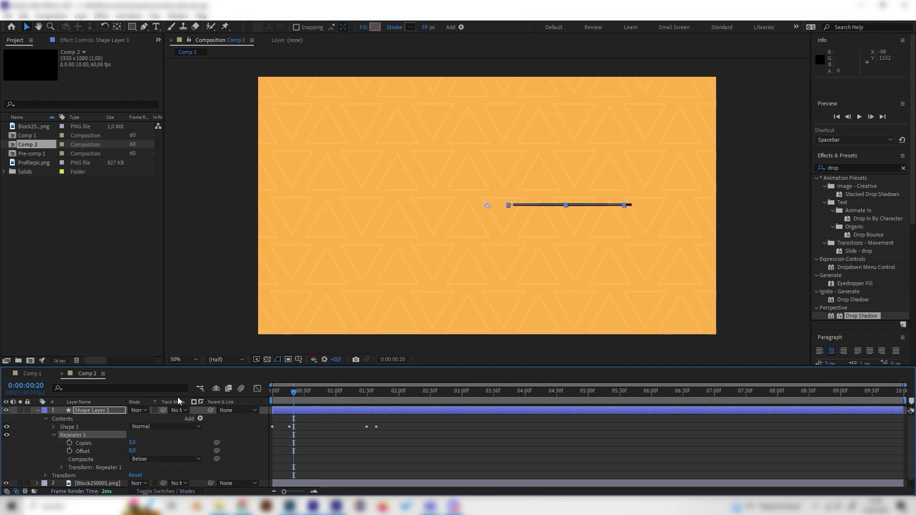
{"action": "left_click", "coordinate": [61, 468]}
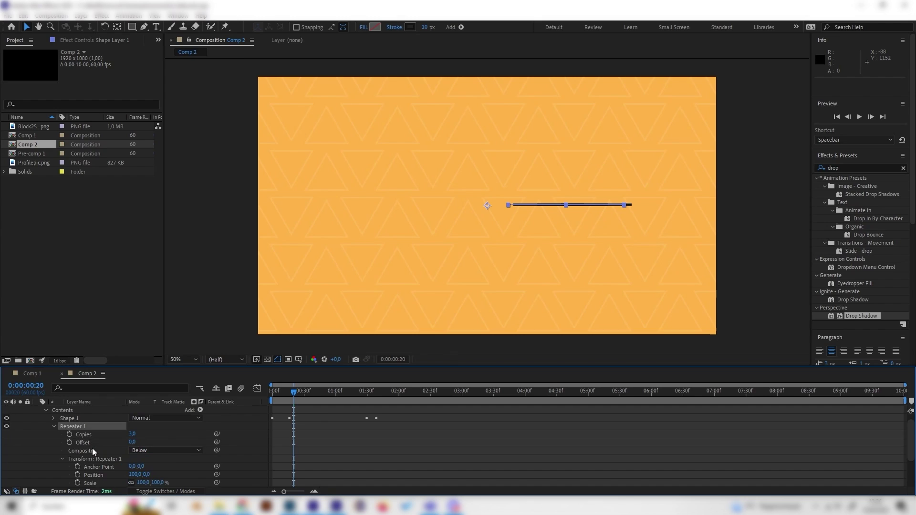
{"action": "left_click", "coordinate": [82, 458]}
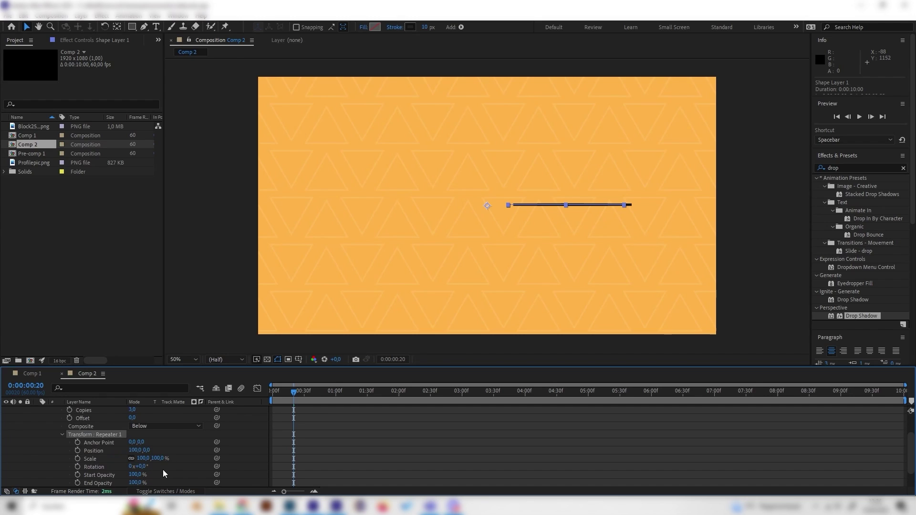
Set the Repeater's Position X to 0 and Rotation to 60°.
{"action": "left_click", "coordinate": [135, 451]}
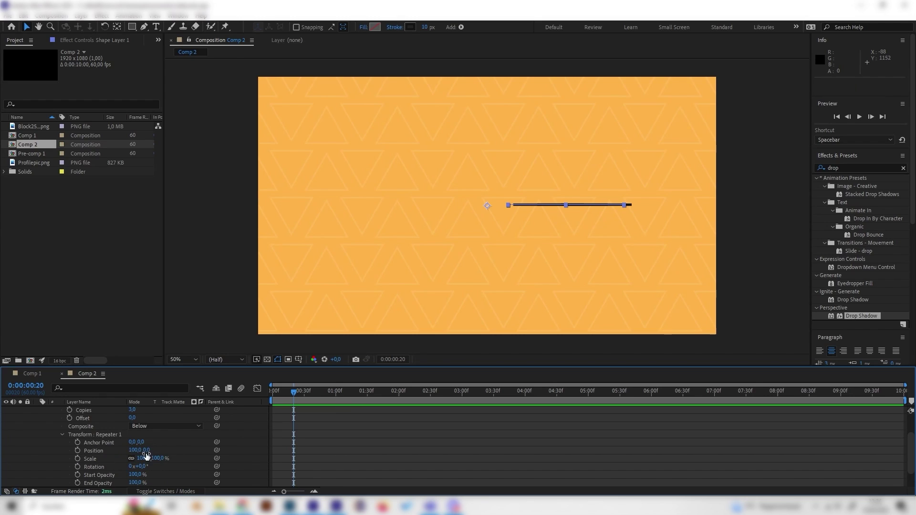
{"action": "key", "text": "Return"}
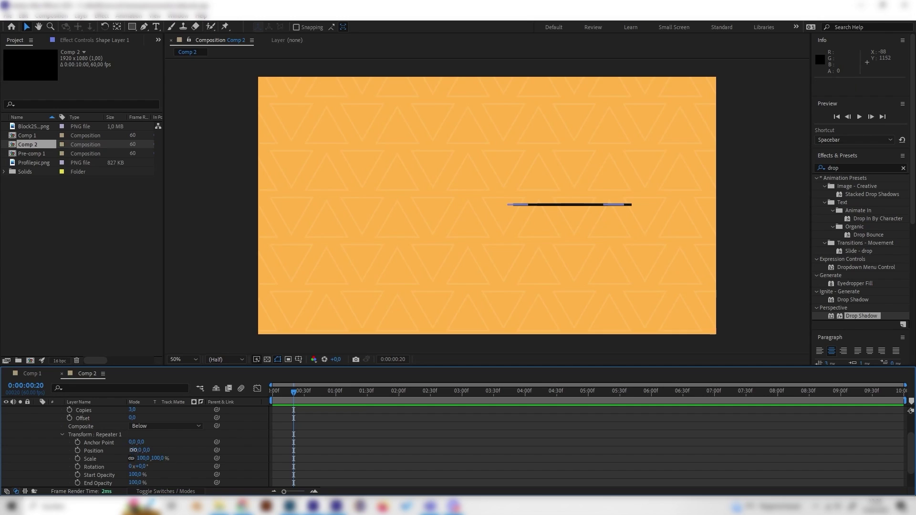
{"action": "left_click", "coordinate": [206, 449]}
{"action": "left_click", "coordinate": [137, 450]}
{"action": "type", "text": "0"}
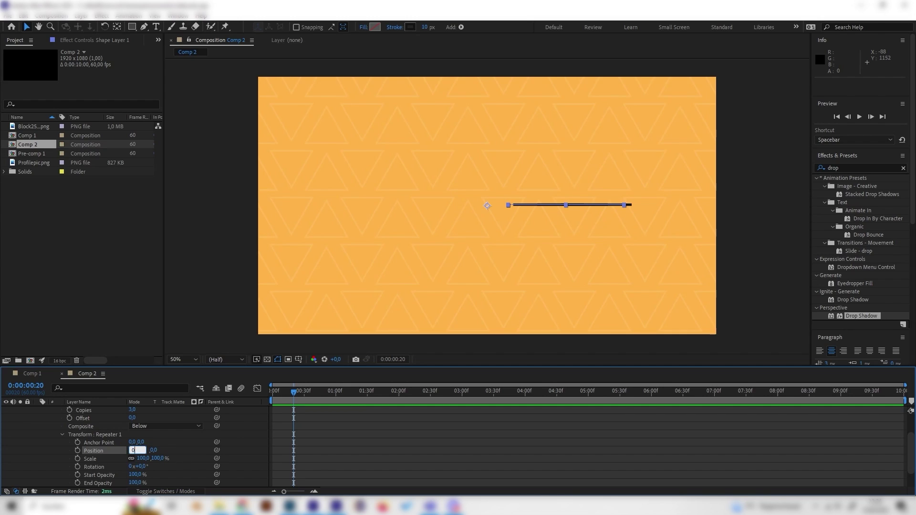
{"action": "key", "text": "Return"}
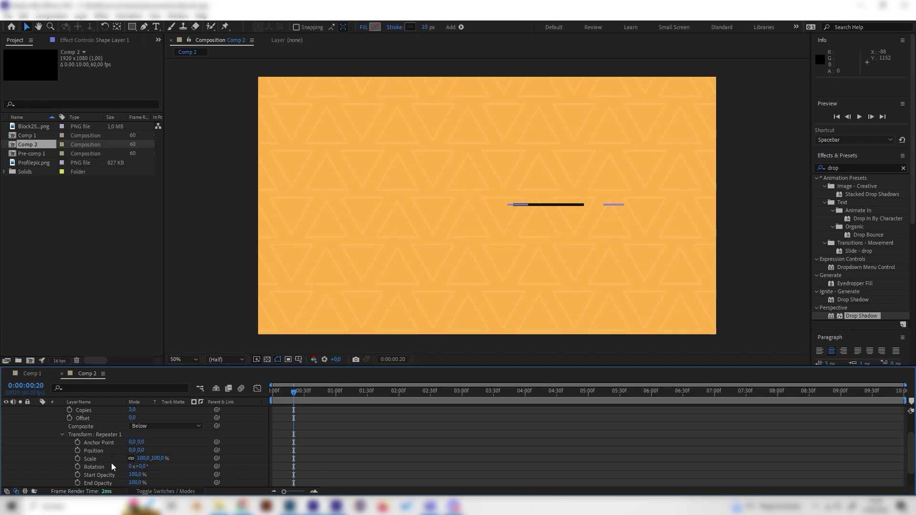
{"action": "left_click", "coordinate": [139, 467]}
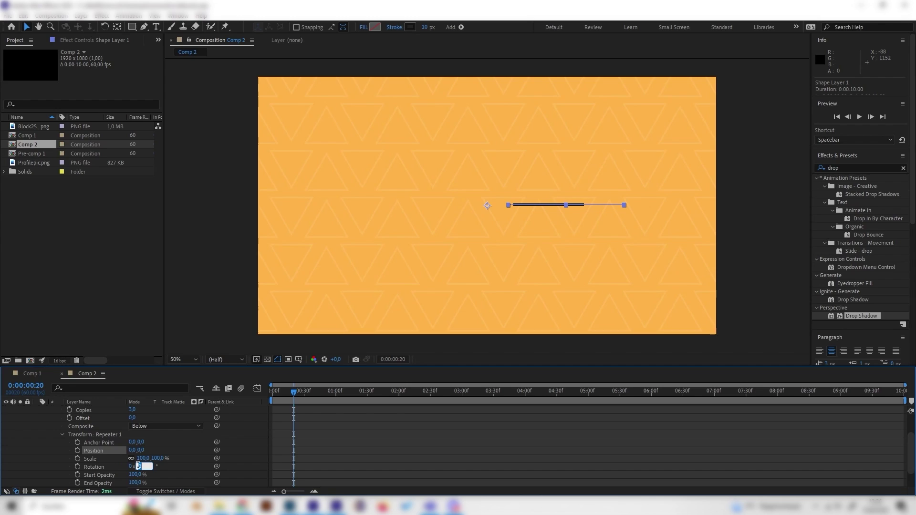
{"action": "type", "text": "60"}
{"action": "key", "text": "Return"}
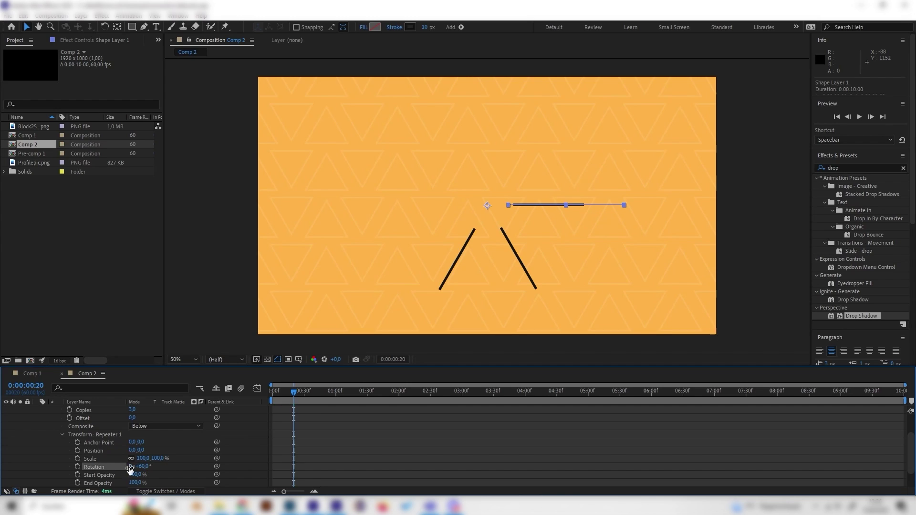
{"action": "scroll", "coordinate": [116, 436], "scroll_direction": "up", "scroll_amount": 1}
Set Repeater 1's Copies to 6, after first trying 5.
{"action": "left_click", "coordinate": [115, 434]}
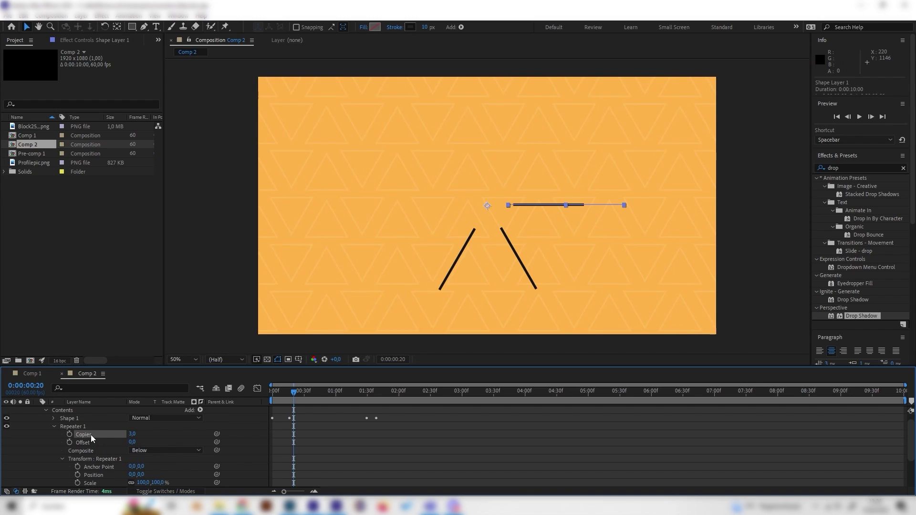
{"action": "left_click", "coordinate": [132, 434]}
{"action": "type", "text": "5"}
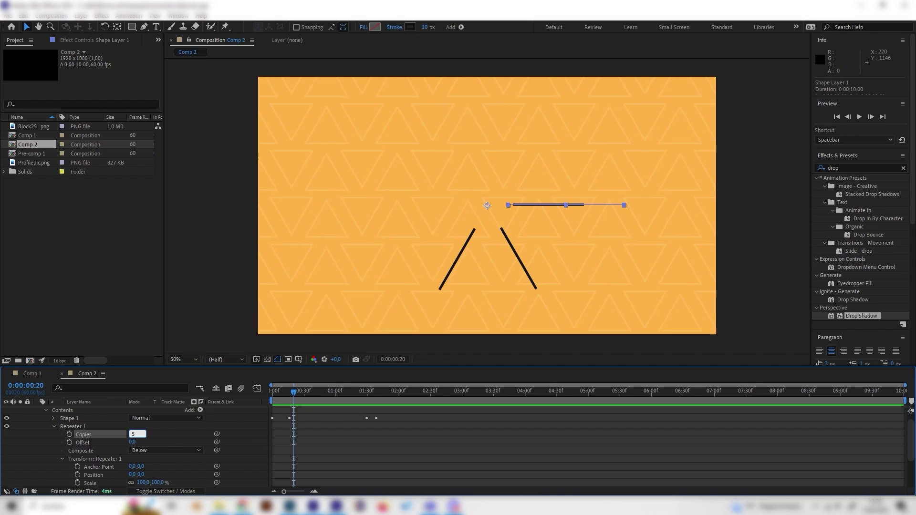
{"action": "key", "text": "Return"}
{"action": "left_click", "coordinate": [133, 435]}
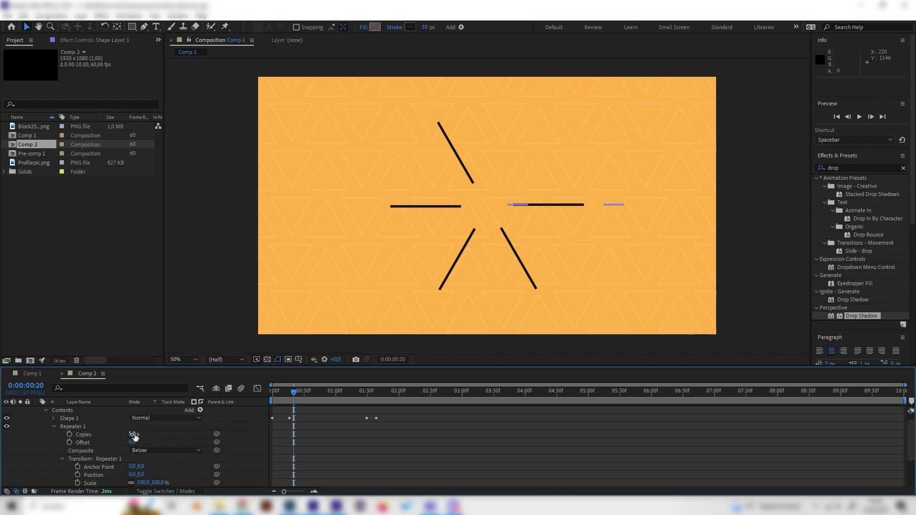
{"action": "type", "text": "6"}
{"action": "key", "text": "Return"}
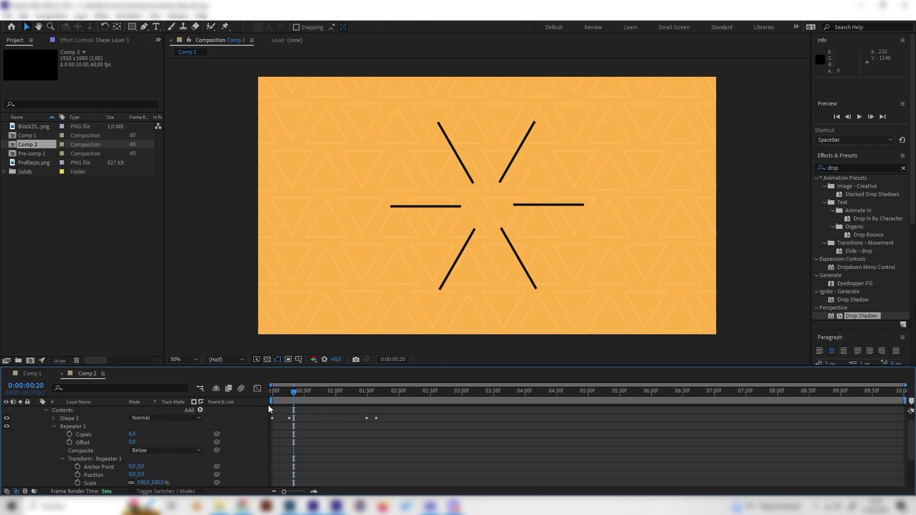
Check the repeater's 60° rotation and preview the six-spoke burst.
{"action": "scroll", "coordinate": [128, 445], "scroll_direction": "up", "scroll_amount": 1}
{"action": "left_click", "coordinate": [53, 434]}
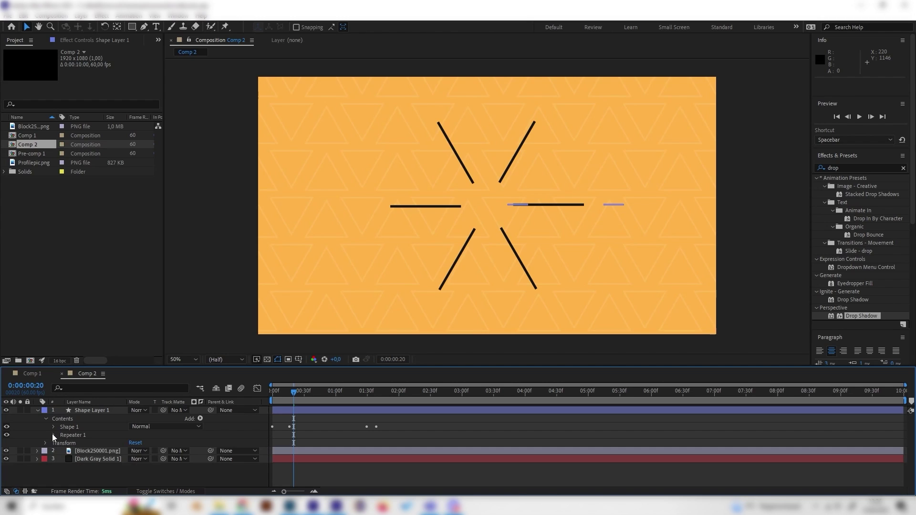
{"action": "left_click", "coordinate": [52, 435]}
{"action": "scroll", "coordinate": [136, 461], "scroll_direction": "down", "scroll_amount": 3}
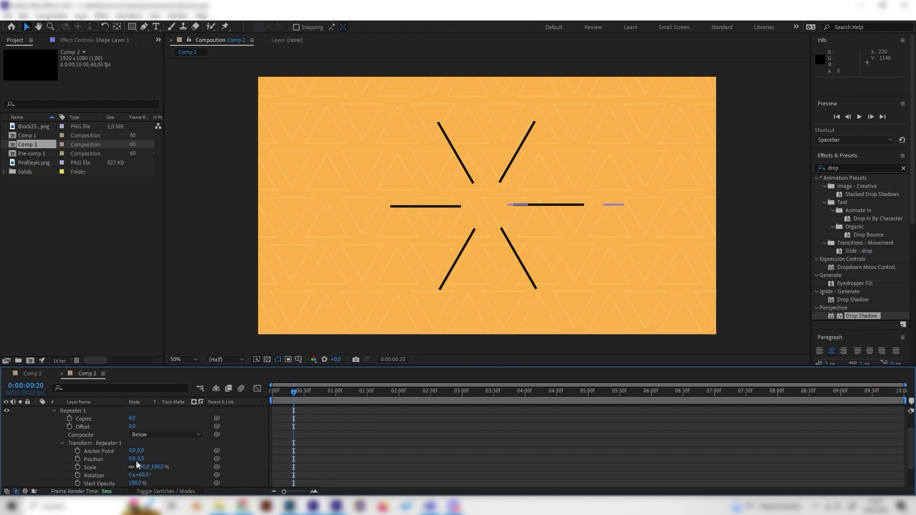
{"action": "left_click", "coordinate": [97, 419]}
{"action": "scroll", "coordinate": [124, 468], "scroll_direction": "down", "scroll_amount": 3}
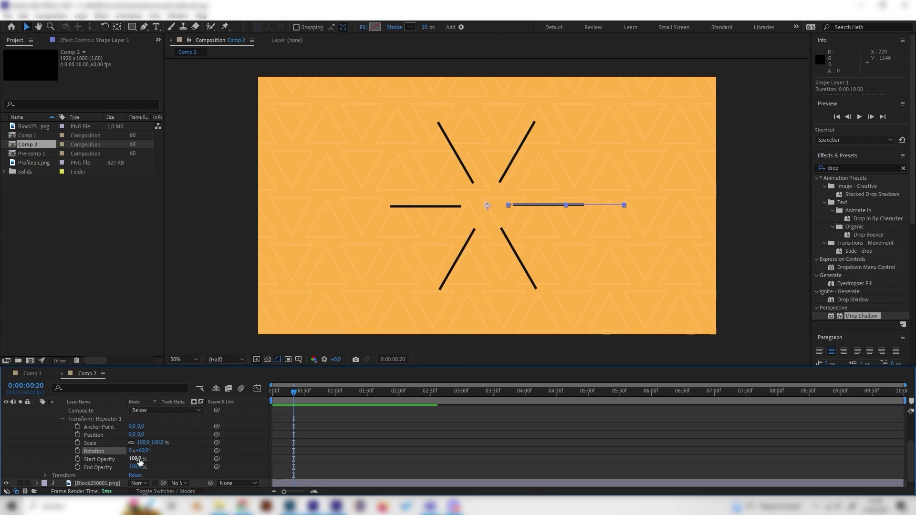
{"action": "key", "text": "space"}
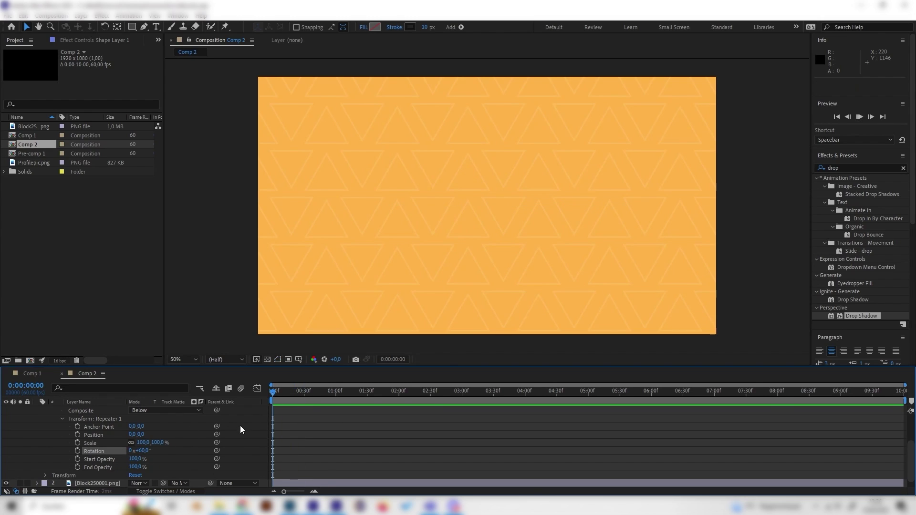
Set Shape Layer 1's Scale to 66%.
{"action": "left_click", "coordinate": [302, 392]}
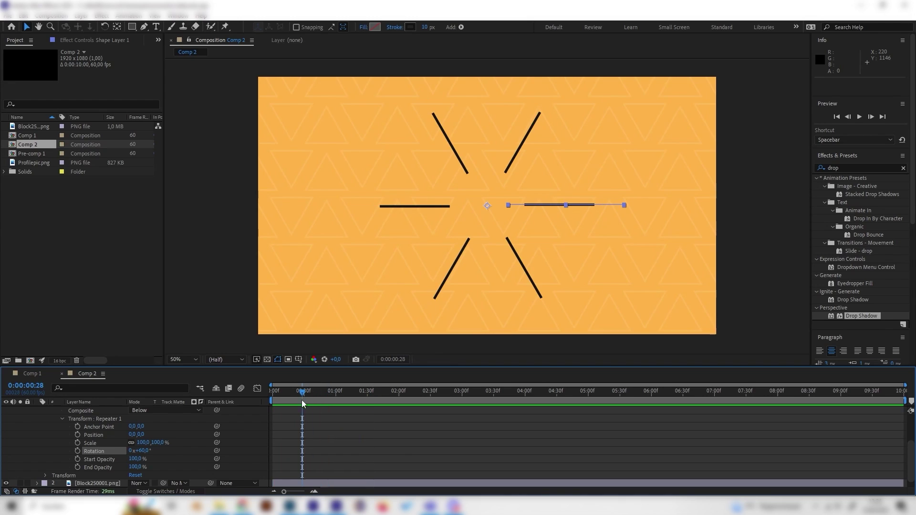
{"action": "scroll", "coordinate": [74, 433], "scroll_direction": "up", "scroll_amount": 3}
{"action": "left_click", "coordinate": [38, 411]}
{"action": "key", "text": "s"}
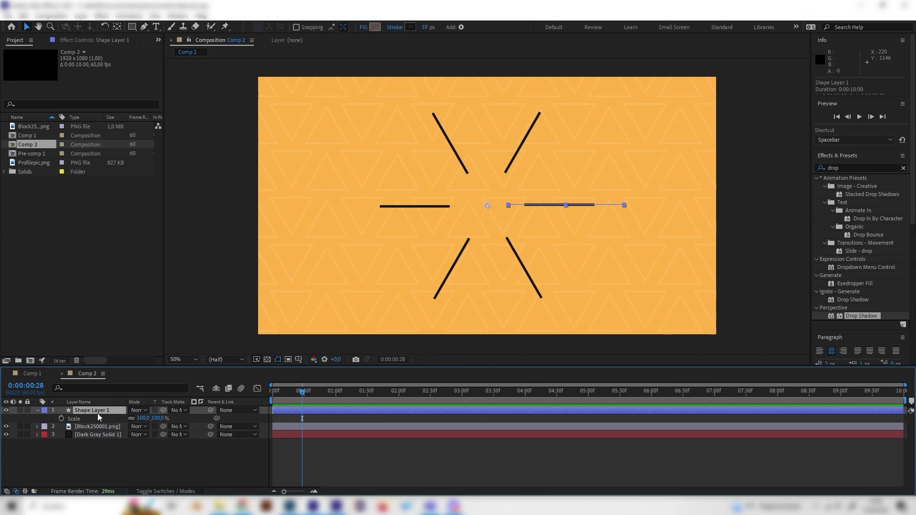
{"action": "left_click", "coordinate": [159, 417]}
{"action": "type", "text": "66"}
{"action": "key", "text": "Return"}
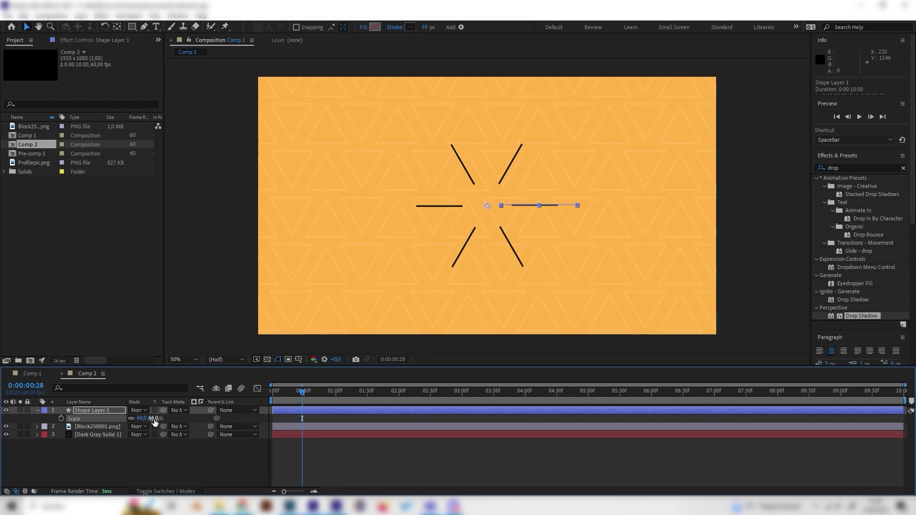
Preview the smaller burst from the start and expand the layer's properties.
{"action": "left_click_drag", "start_coordinate": [302, 391], "coordinate": [272, 391]}
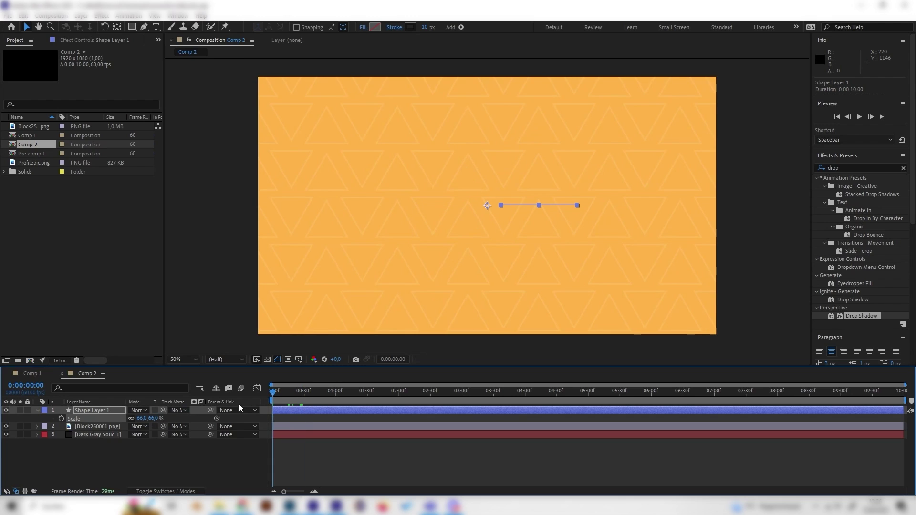
{"action": "key", "text": "space"}
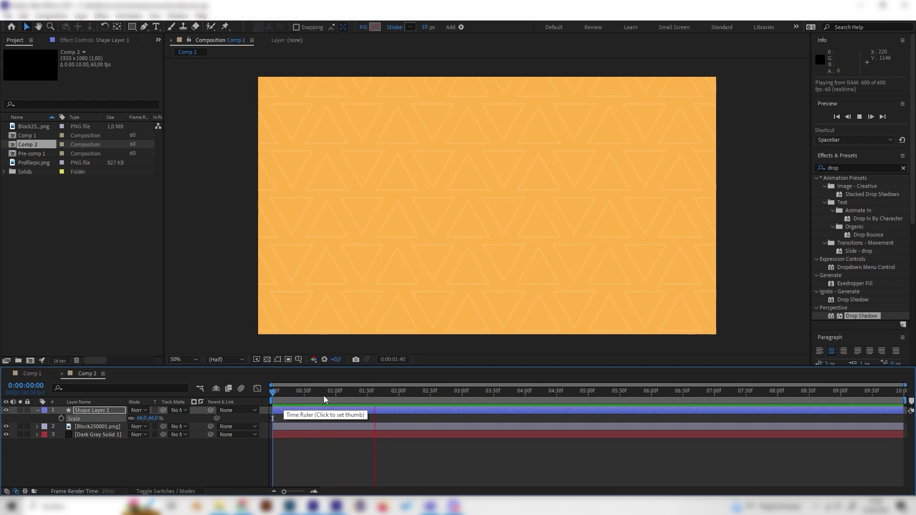
{"action": "left_click_drag", "start_coordinate": [282, 392], "coordinate": [304, 400]}
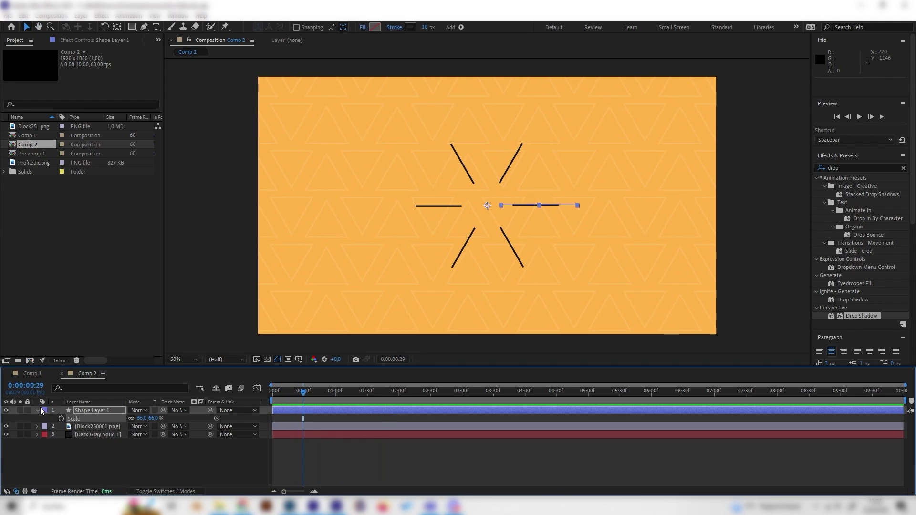
{"action": "left_click", "coordinate": [38, 410]}
Shift the Trim Paths 1 Start and End keyframes earlier.
{"action": "left_click", "coordinate": [44, 419]}
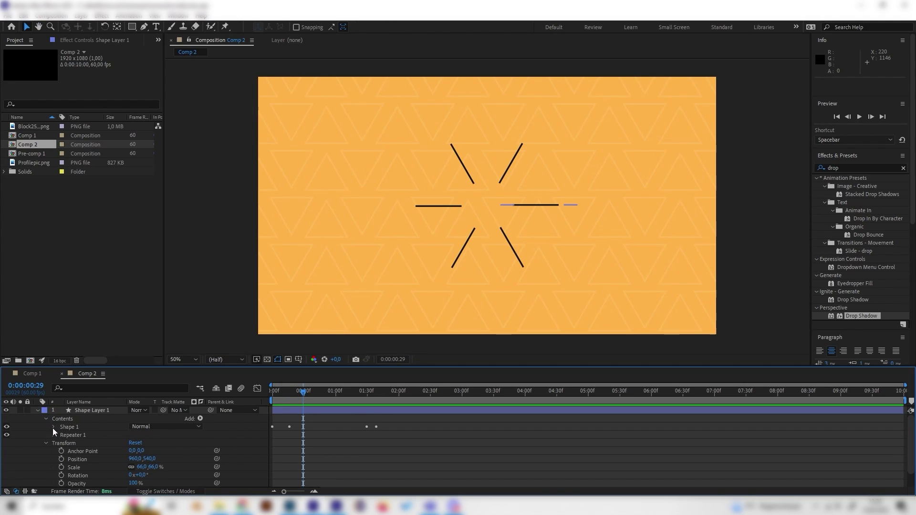
{"action": "left_click", "coordinate": [54, 428]}
{"action": "left_click", "coordinate": [61, 452]}
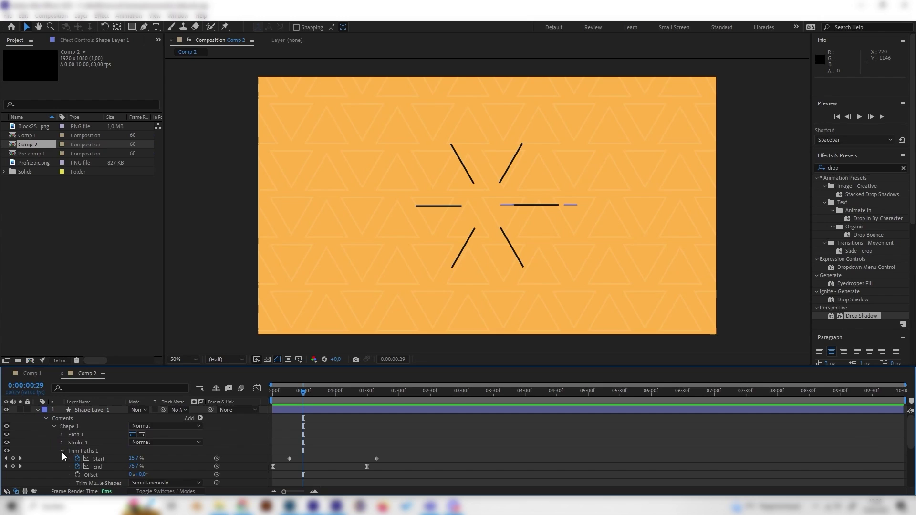
{"action": "mouse_move", "coordinate": [354, 446]}
{"action": "left_mouse_down"}
{"action": "mouse_move", "coordinate": [385, 476]}
{"action": "mouse_move", "coordinate": [346, 461]}
{"action": "mouse_move", "coordinate": [355, 462]}
{"action": "left_mouse_up"}
{"action": "left_click", "coordinate": [343, 441]}
{"action": "key", "text": "space"}
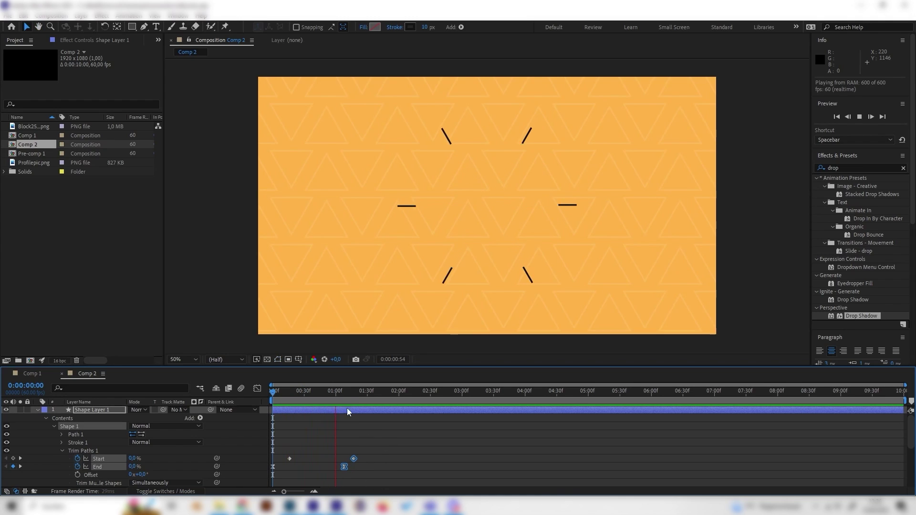
{"action": "left_click", "coordinate": [328, 422]}
Move the first Start keyframe earlier, align the last with End, and preview.
{"action": "left_click_drag", "start_coordinate": [287, 458], "coordinate": [282, 461]}
{"action": "left_click_drag", "start_coordinate": [355, 461], "coordinate": [344, 460]}
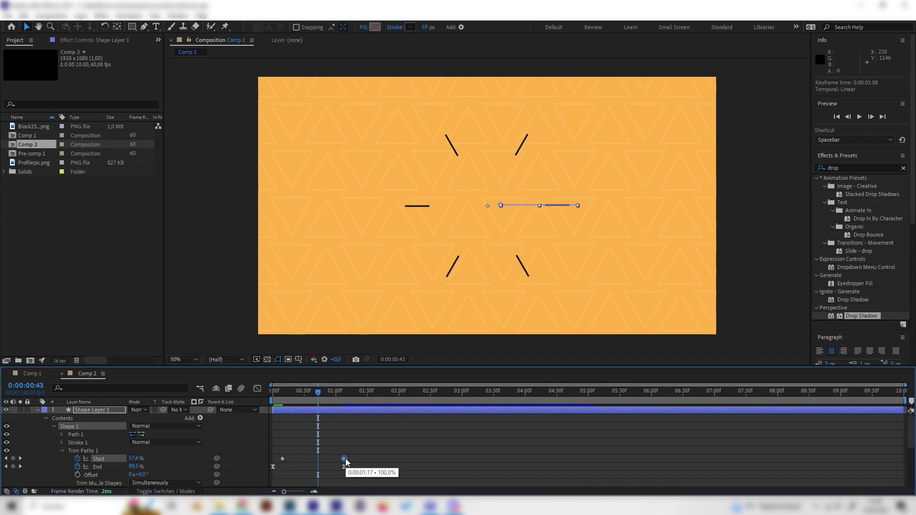
{"action": "key", "text": "Home"}
{"action": "key", "text": "space"}
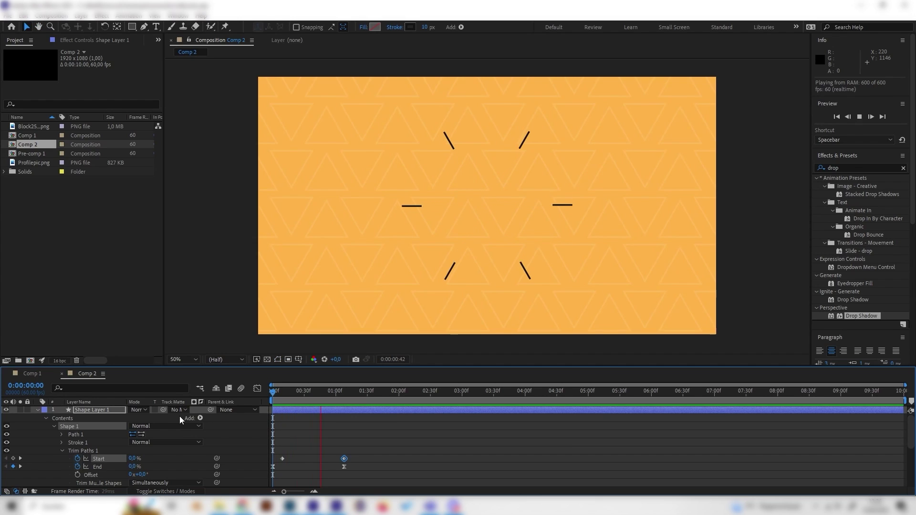
{"action": "key", "text": "space"}
{"action": "key", "text": "space"}
{"action": "key", "text": "space"}
{"action": "left_click", "coordinate": [308, 393]}
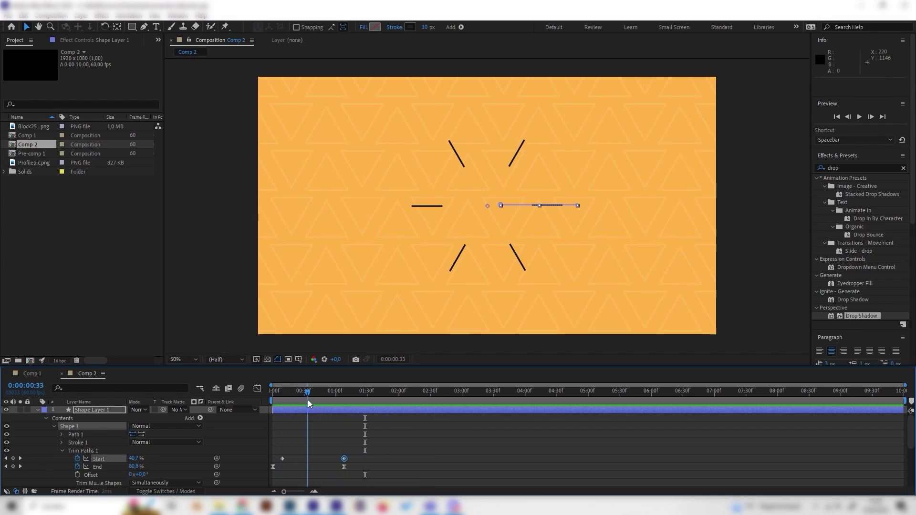
Compare against Comp 1, then hide the burst layer in Comp 2.
{"action": "left_click", "coordinate": [38, 410]}
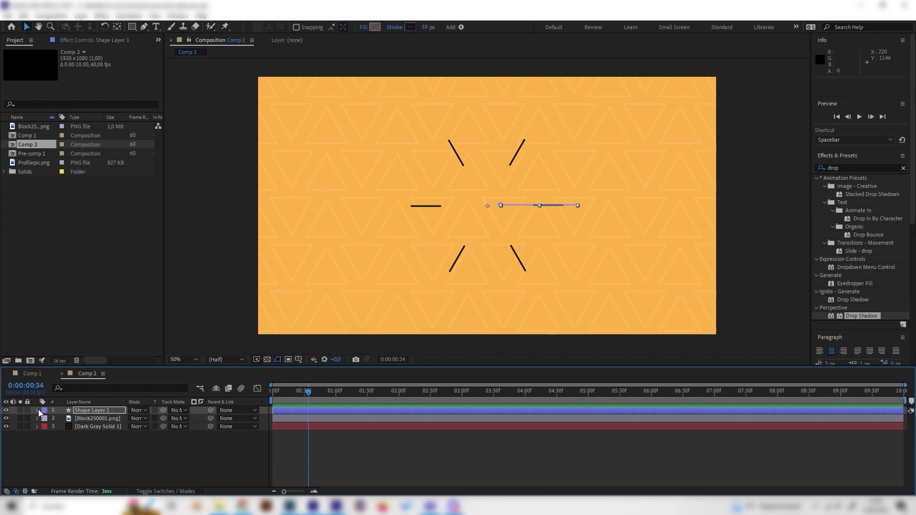
{"action": "left_click", "coordinate": [38, 373]}
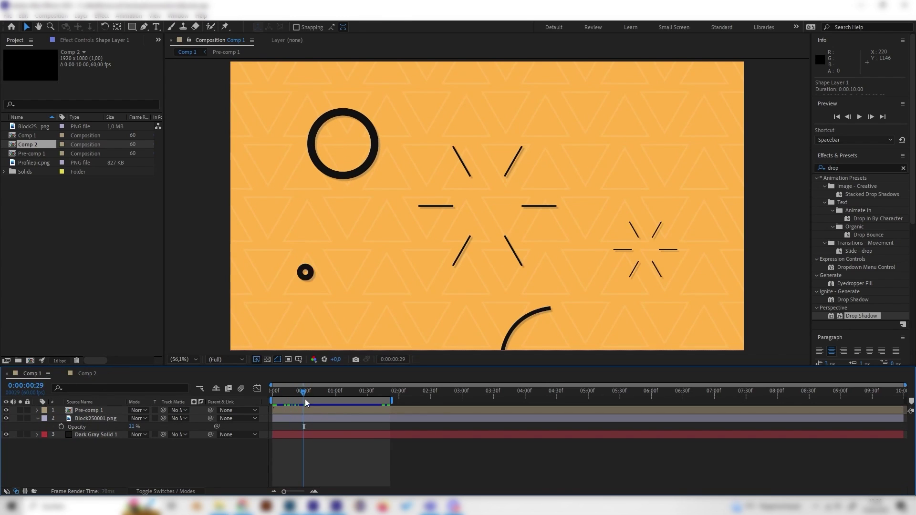
{"action": "left_click", "coordinate": [87, 373]}
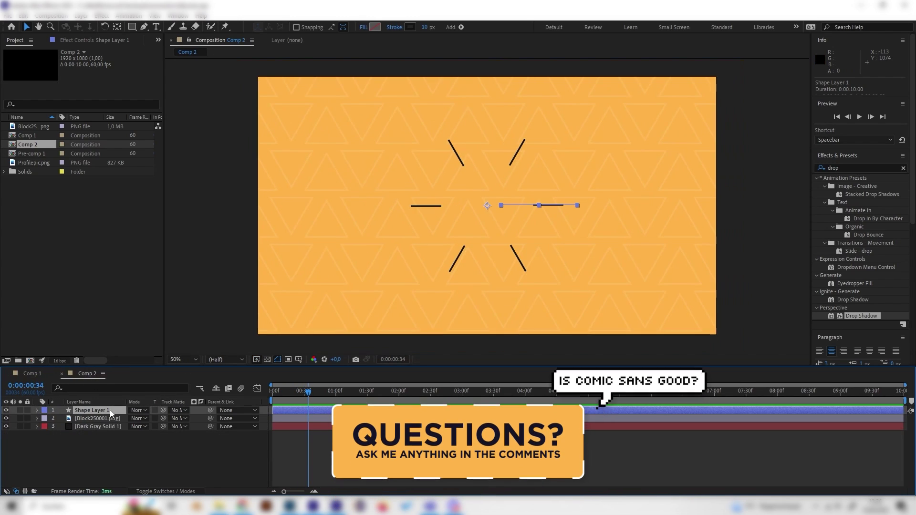
{"action": "left_click", "coordinate": [5, 411]}
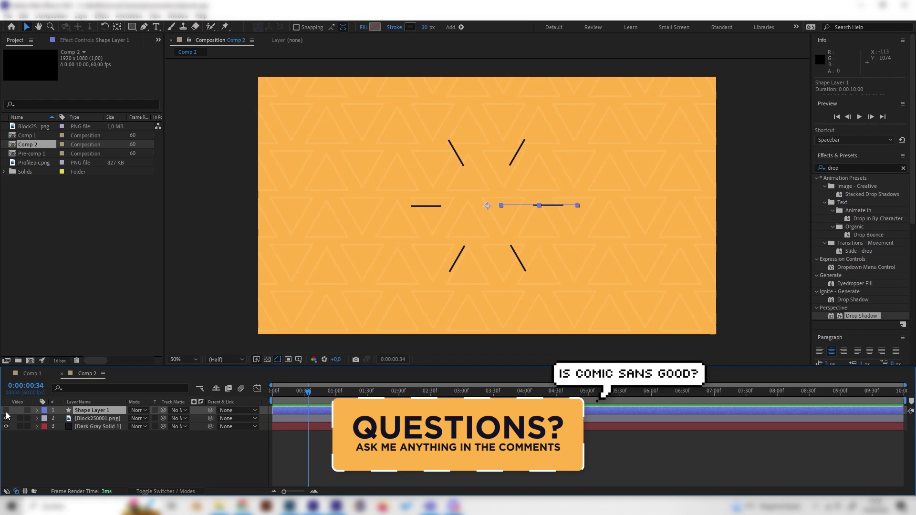
Add a new shape layer with an Ellipse path.
{"action": "right_click", "coordinate": [102, 448]}
{"action": "mouse_move", "coordinate": [157, 333]}
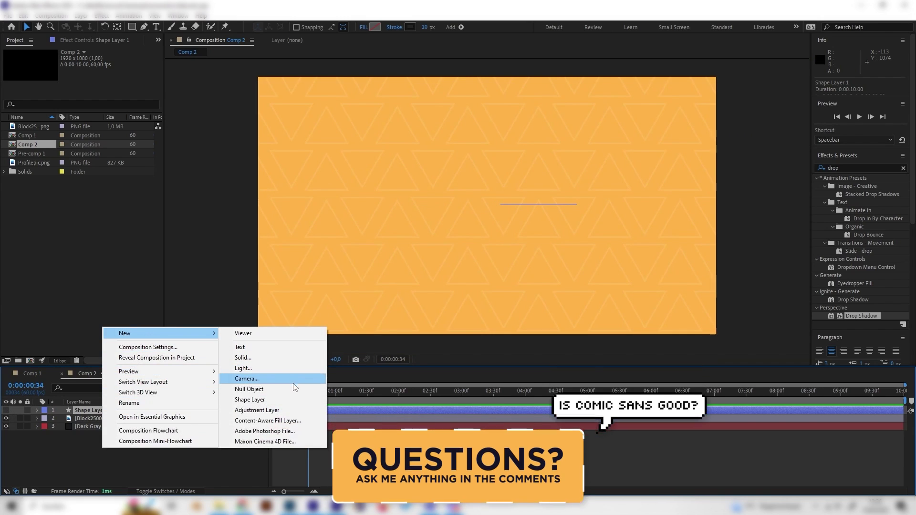
{"action": "left_click", "coordinate": [267, 399]}
{"action": "key", "text": "q"}
{"action": "left_click", "coordinate": [37, 410]}
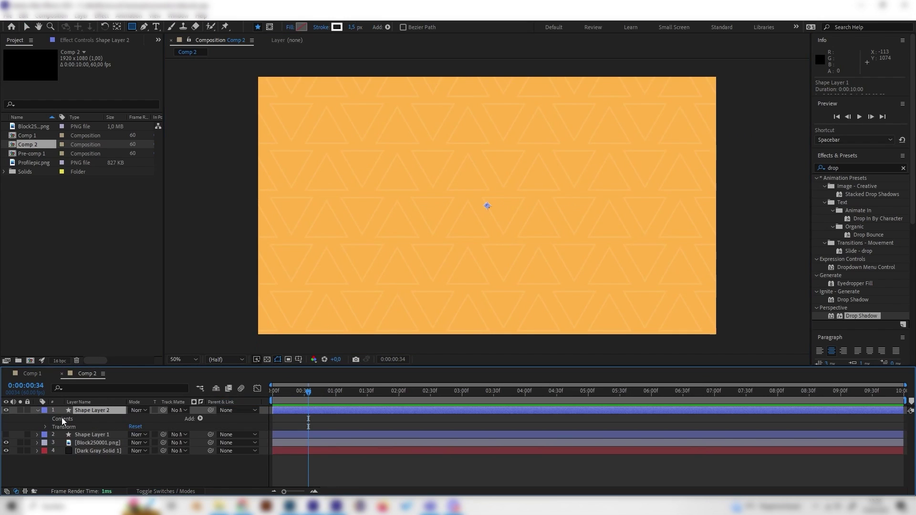
{"action": "left_click", "coordinate": [199, 419]}
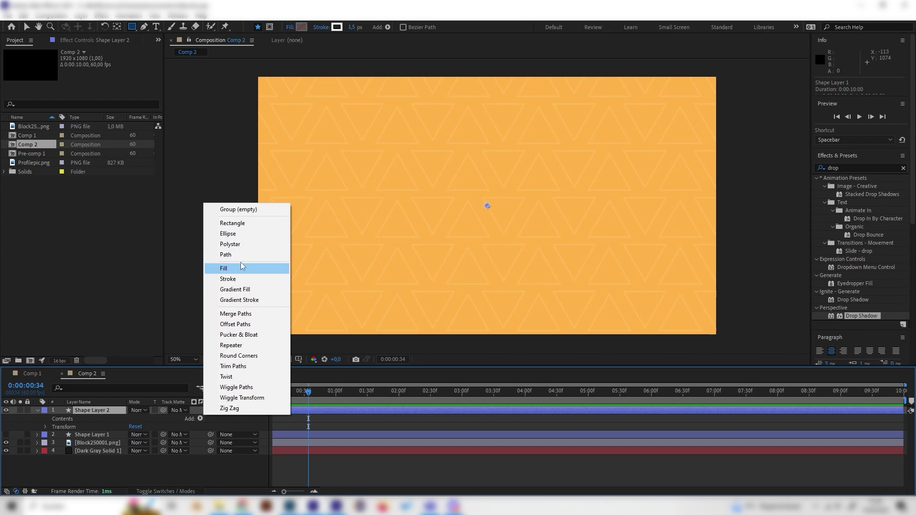
{"action": "left_click", "coordinate": [228, 234]}
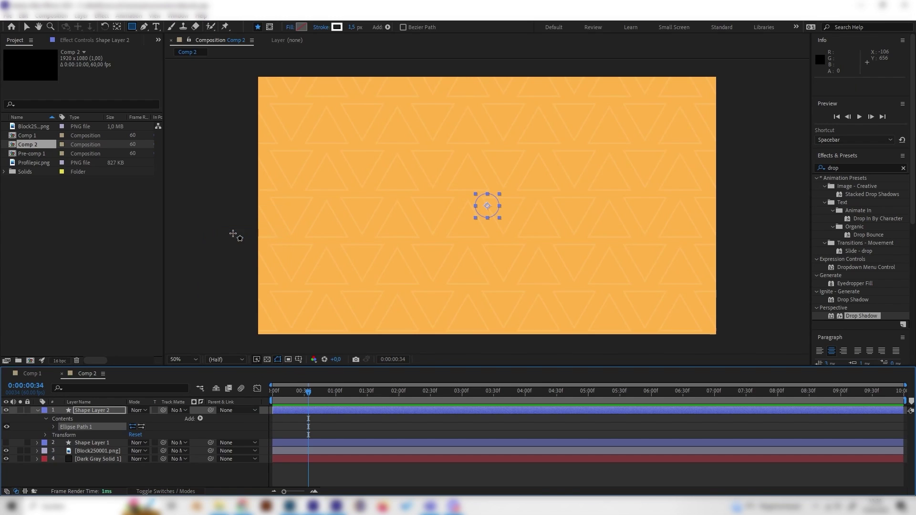
{"action": "left_click", "coordinate": [53, 427]}
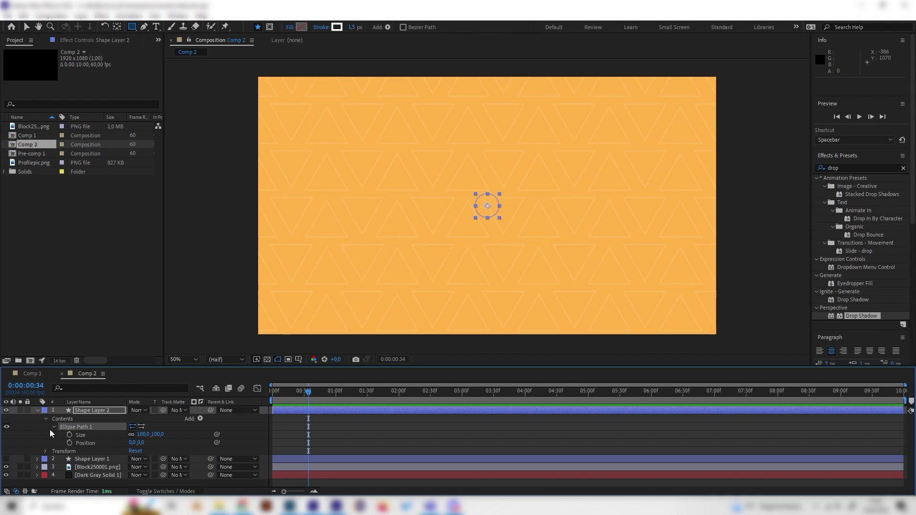
Keyframe the ellipse Size from 0 at 0:00 to 599 at about 1:31.
{"action": "key", "text": "Home"}
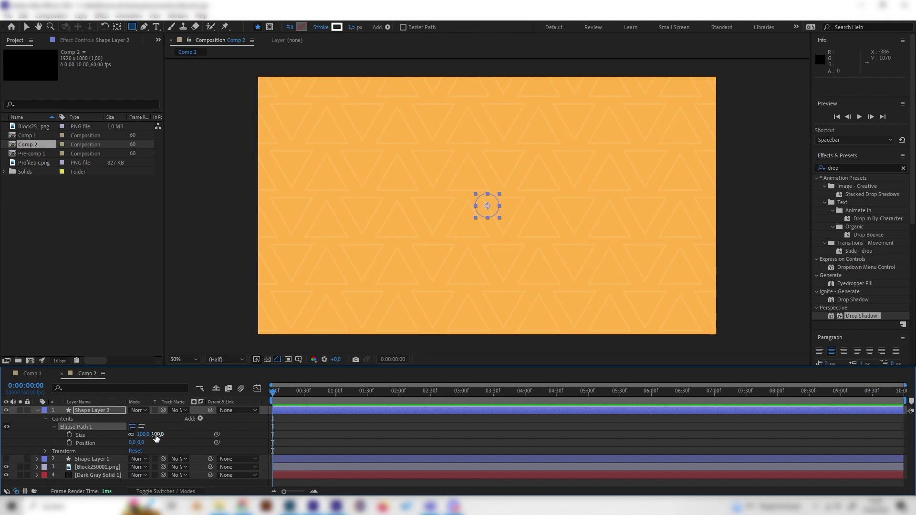
{"action": "left_click", "coordinate": [157, 434]}
{"action": "type", "text": "0"}
{"action": "key", "text": "Return"}
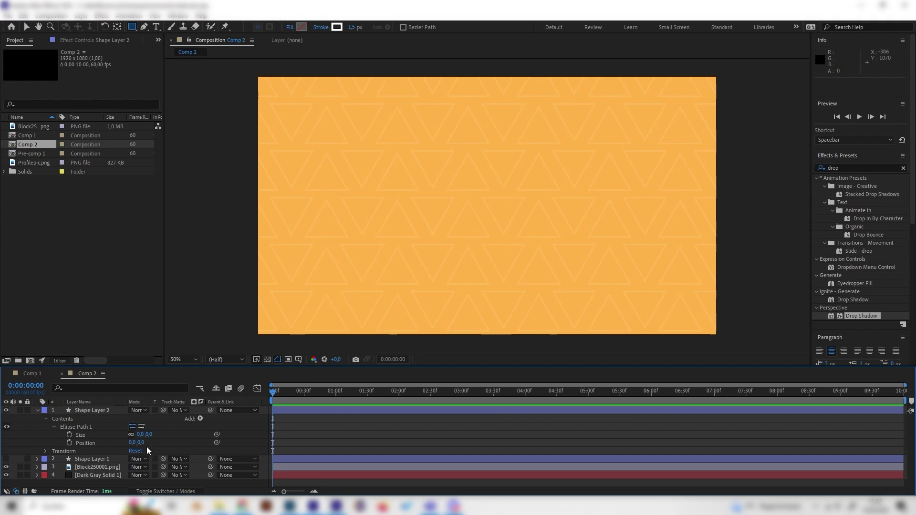
{"action": "left_click", "coordinate": [69, 435]}
{"action": "left_click_drag", "start_coordinate": [322, 398], "coordinate": [367, 396]}
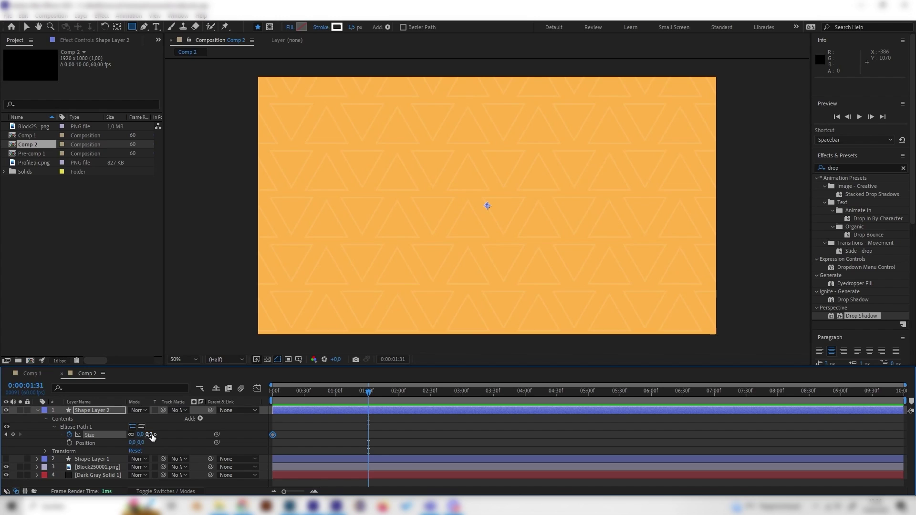
{"action": "left_click_drag", "start_coordinate": [152, 436], "coordinate": [431, 432]}
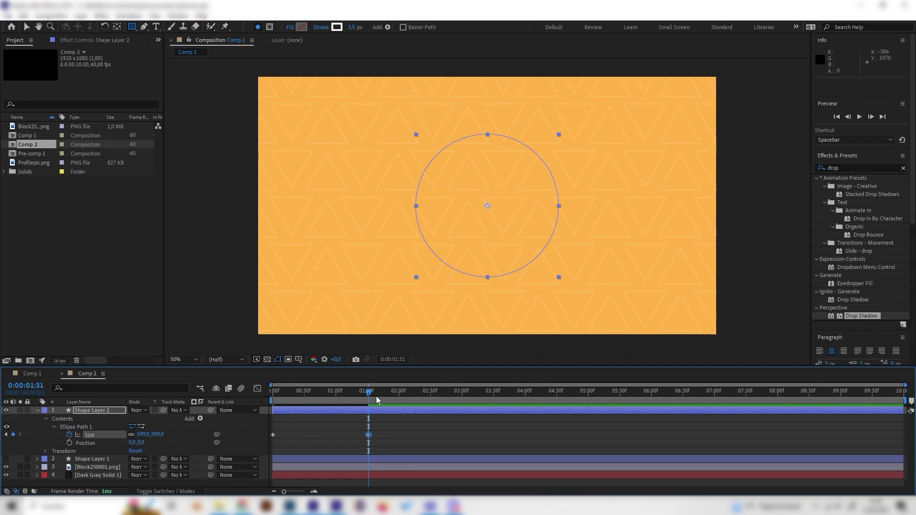
{"action": "left_click_drag", "start_coordinate": [376, 396], "coordinate": [291, 413]}
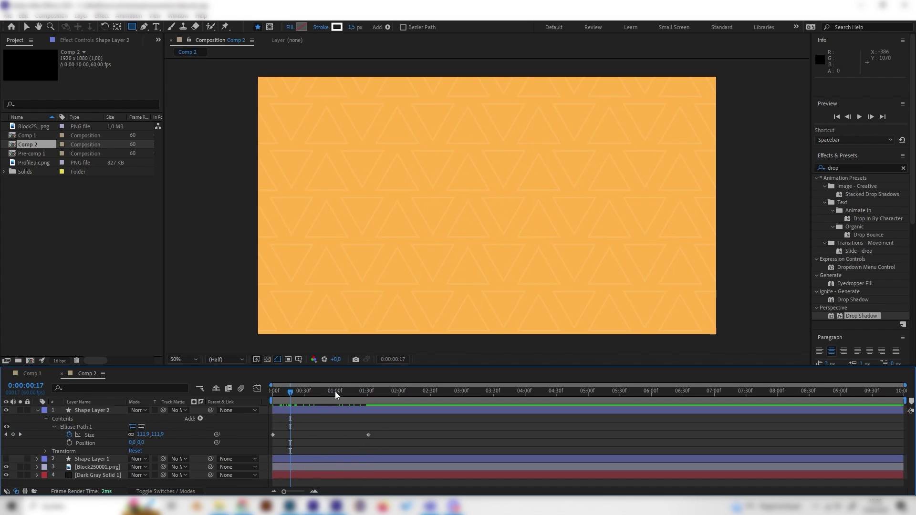
{"action": "left_click_drag", "start_coordinate": [335, 391], "coordinate": [313, 399]}
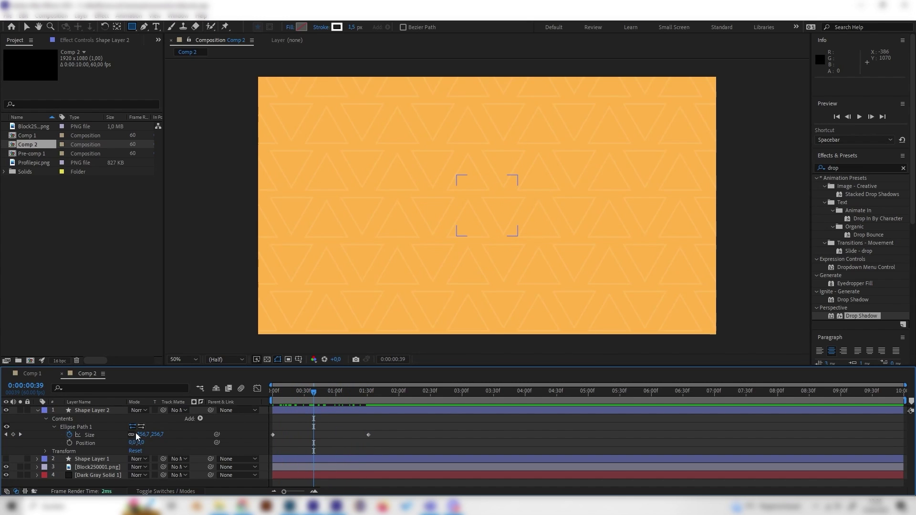
Add a near-black stroke to the ellipse.
{"action": "left_click", "coordinate": [200, 419]}
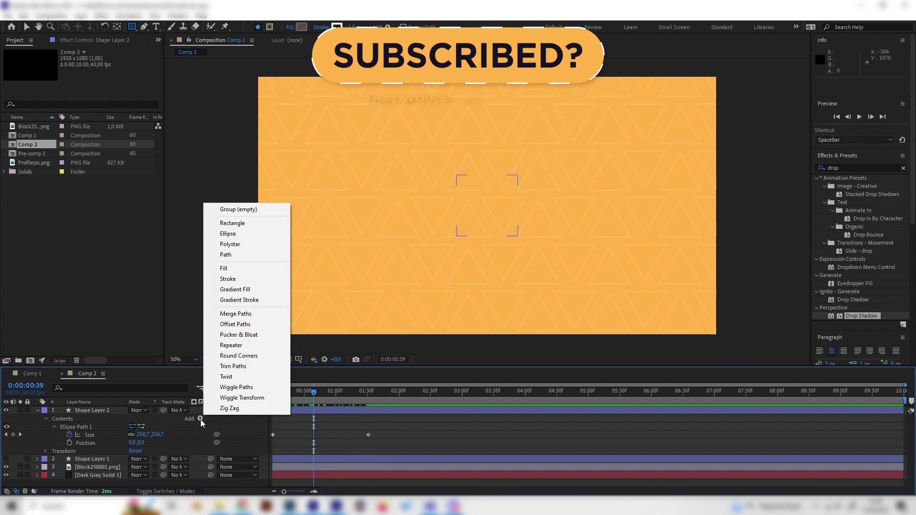
{"action": "left_click", "coordinate": [233, 282]}
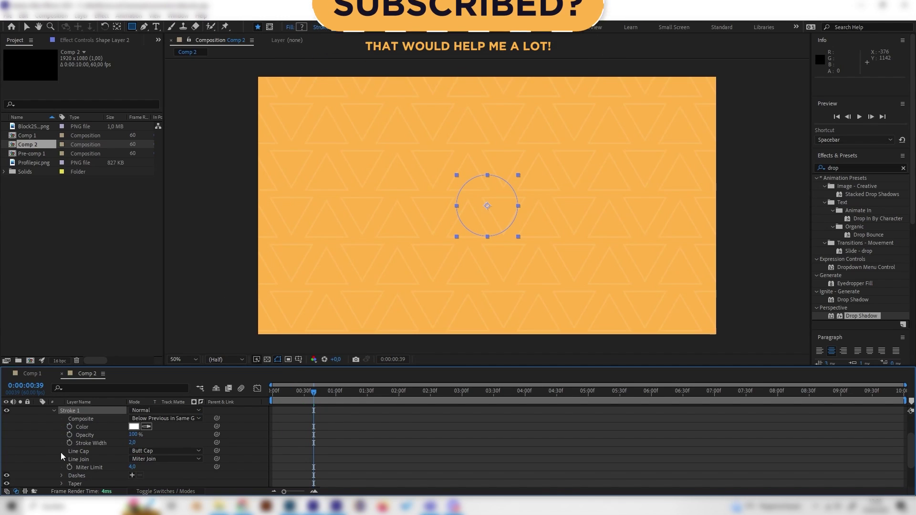
{"action": "left_click", "coordinate": [133, 427]}
{"action": "left_click", "coordinate": [13, 133]}
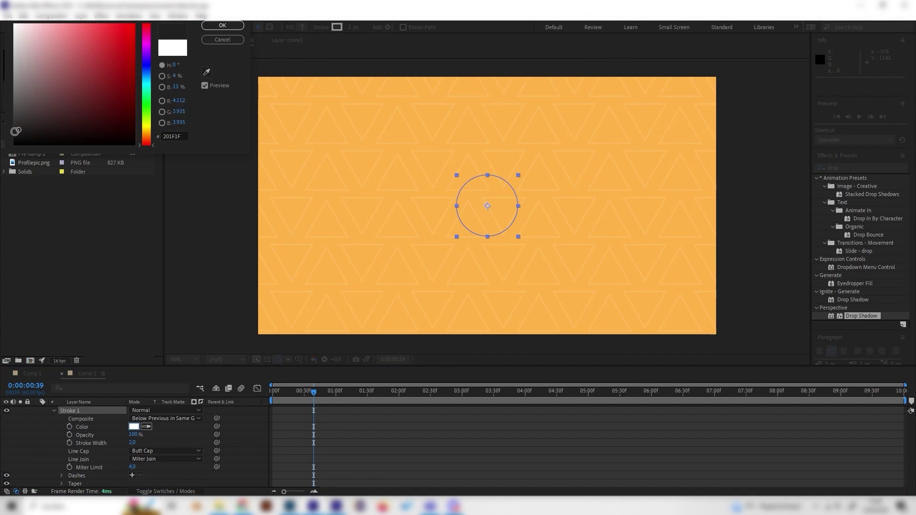
{"action": "left_click", "coordinate": [222, 26]}
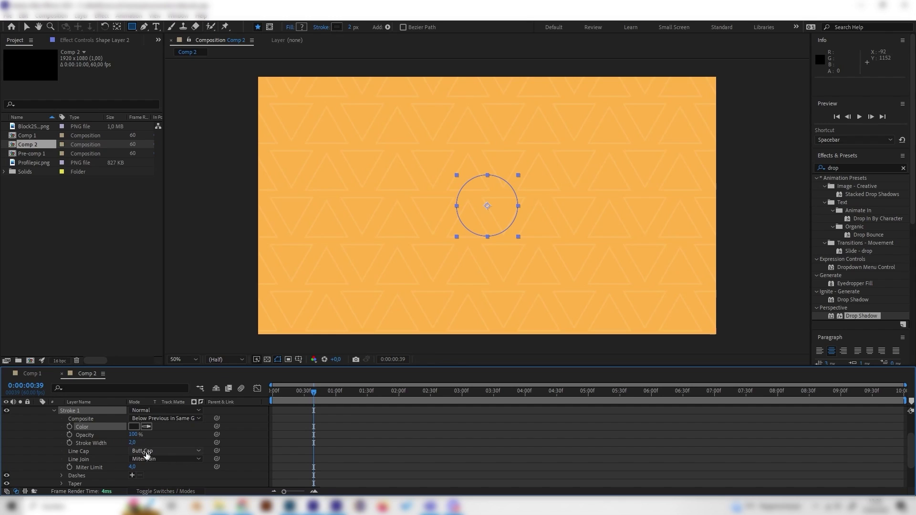
{"action": "left_click_drag", "start_coordinate": [282, 392], "coordinate": [340, 393]}
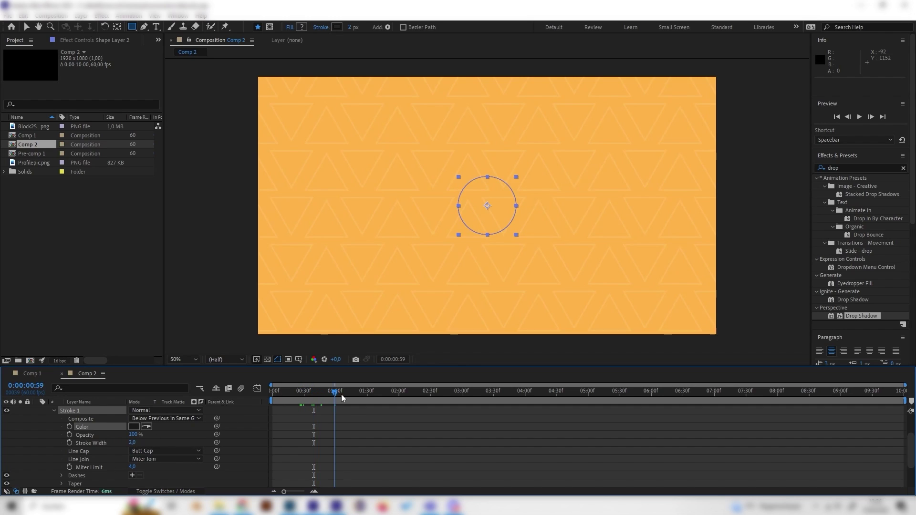
{"action": "left_click", "coordinate": [240, 446]}
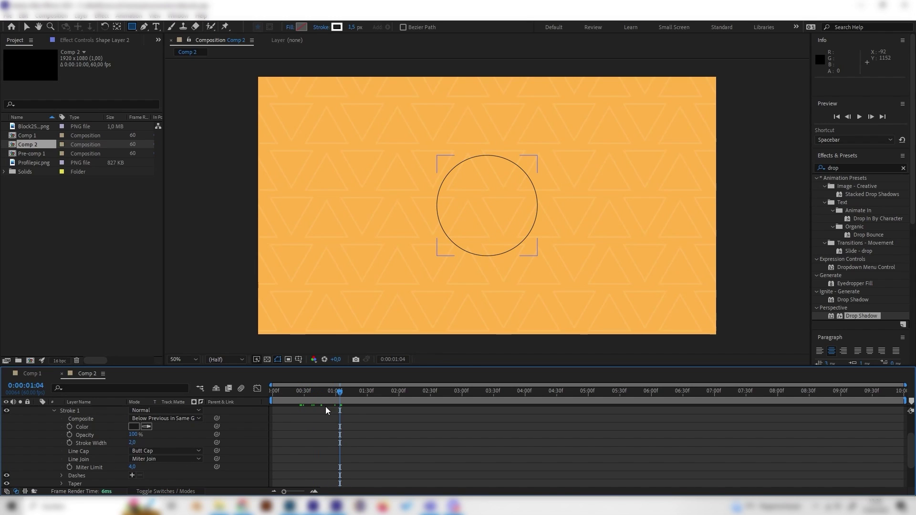
{"action": "left_click_drag", "start_coordinate": [329, 393], "coordinate": [271, 393]}
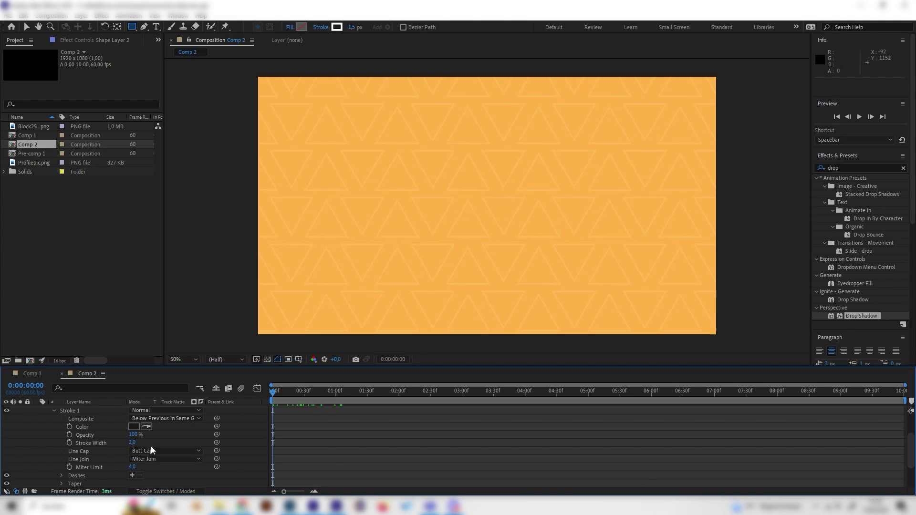
Set the Stroke Width to 50 and preview the thick growing ring.
{"action": "left_click", "coordinate": [132, 443]}
{"action": "type", "text": "50"}
{"action": "key", "text": "Return"}
{"action": "mouse_move", "coordinate": [288, 392]}
{"action": "left_mouse_down"}
{"action": "mouse_move", "coordinate": [383, 399]}
{"action": "mouse_move", "coordinate": [273, 394]}
{"action": "left_mouse_up"}
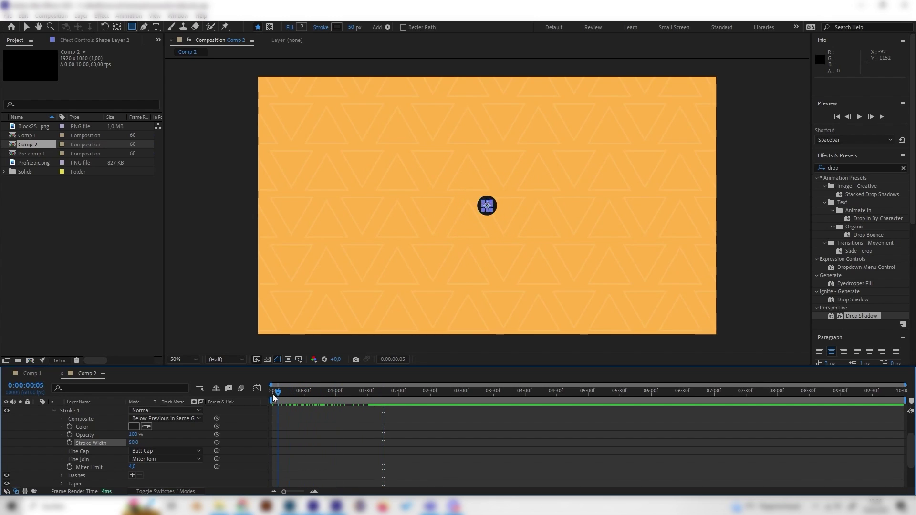
{"action": "key", "text": "space"}
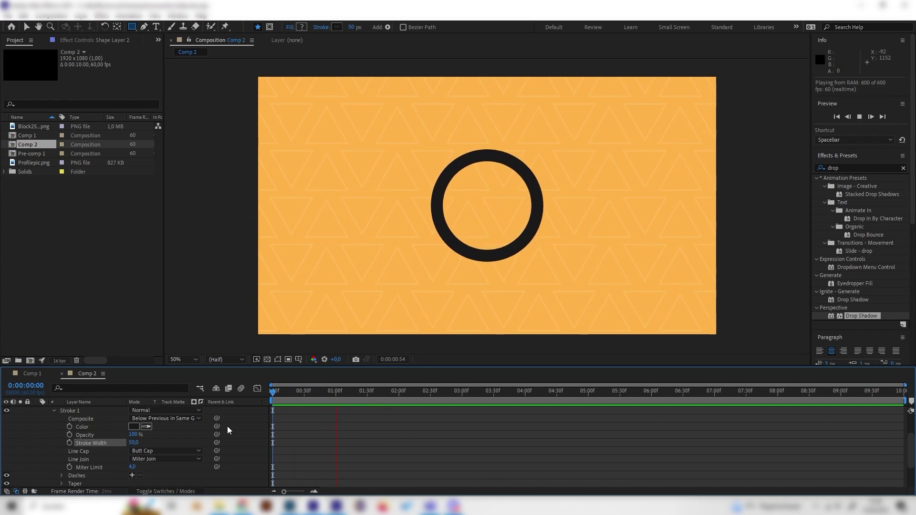
{"action": "left_click", "coordinate": [221, 453]}
{"action": "left_click", "coordinate": [300, 392]}
{"action": "left_click_drag", "start_coordinate": [300, 392], "coordinate": [273, 394]}
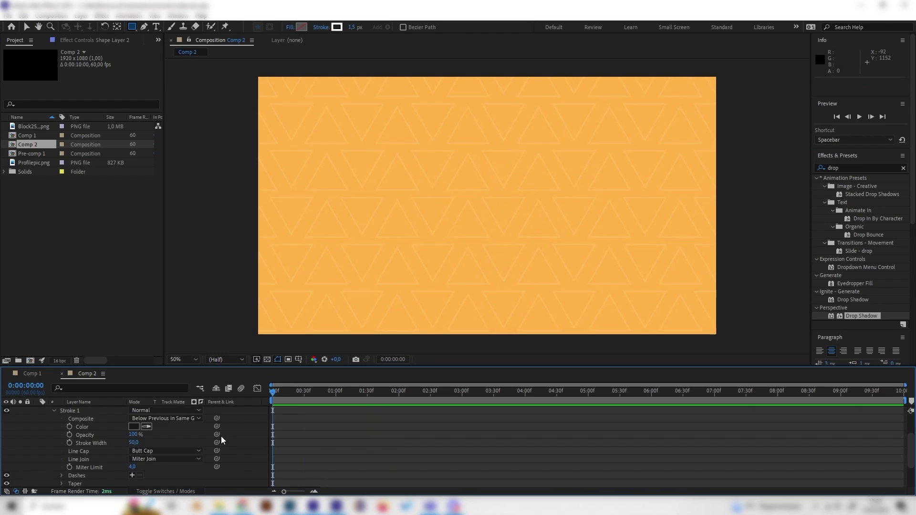
{"action": "scroll", "coordinate": [198, 443], "scroll_direction": "up", "scroll_amount": 3}
Apply Easy Ease to the Size keyframes in the Graph Editor and reshape the first keyframe's curve.
{"action": "left_click", "coordinate": [95, 435]}
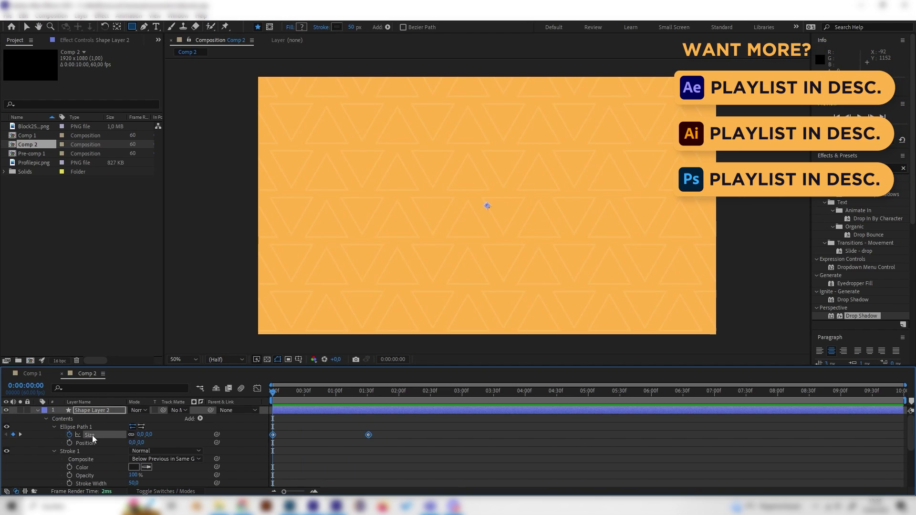
{"action": "left_click", "coordinate": [260, 390]}
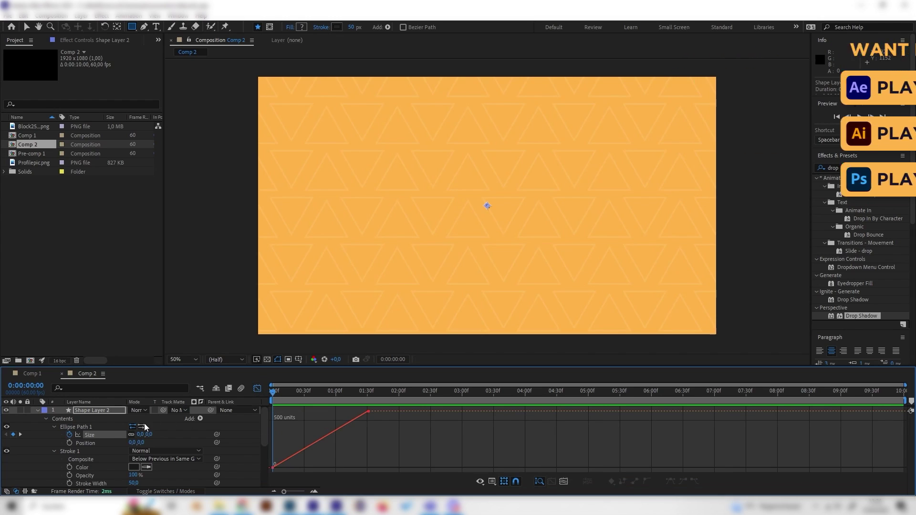
{"action": "left_click", "coordinate": [99, 434]}
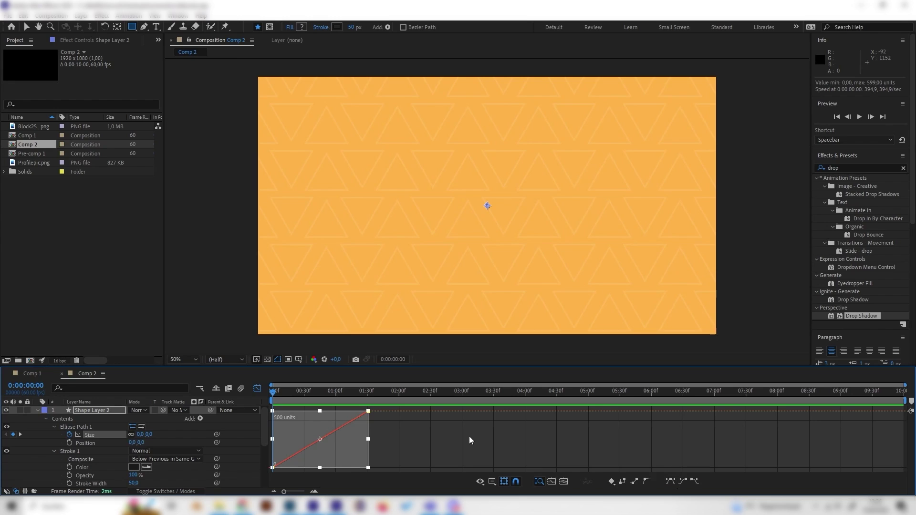
{"action": "left_click", "coordinate": [674, 482]}
{"action": "left_click", "coordinate": [414, 453]}
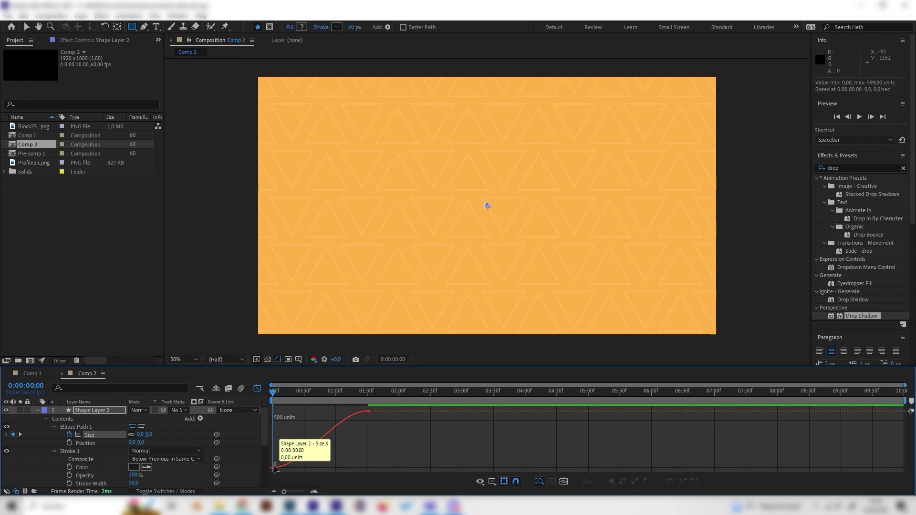
{"action": "left_click", "coordinate": [273, 468]}
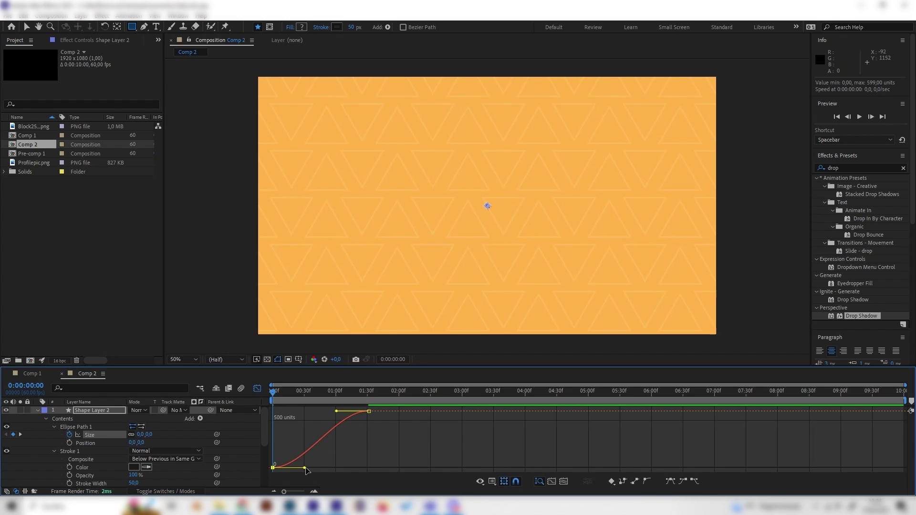
{"action": "left_click_drag", "start_coordinate": [307, 471], "coordinate": [267, 414]}
Preview the eased ring growth.
{"action": "key", "text": "space"}
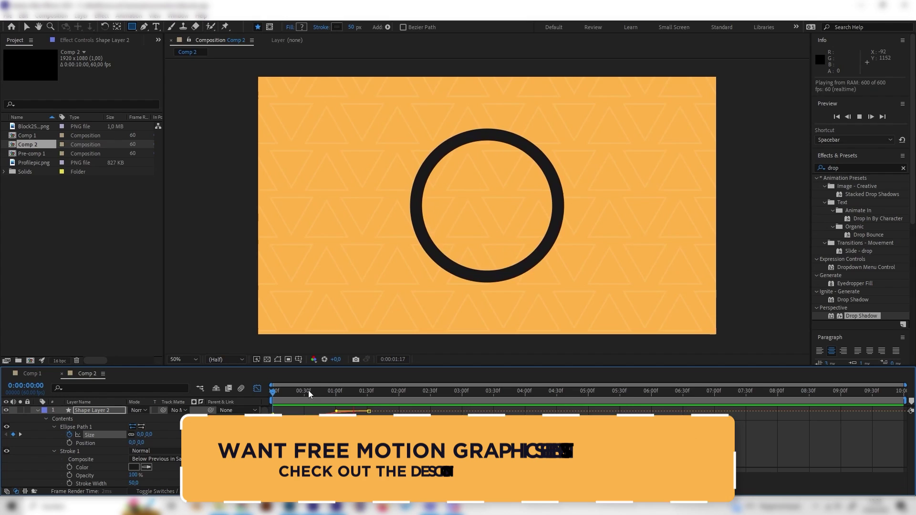
{"action": "key", "text": "space"}
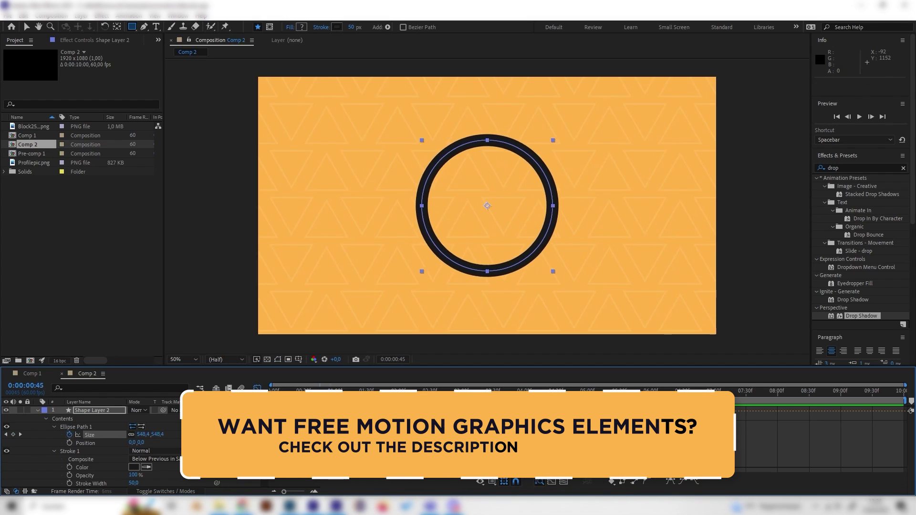
{"action": "key", "text": "space"}
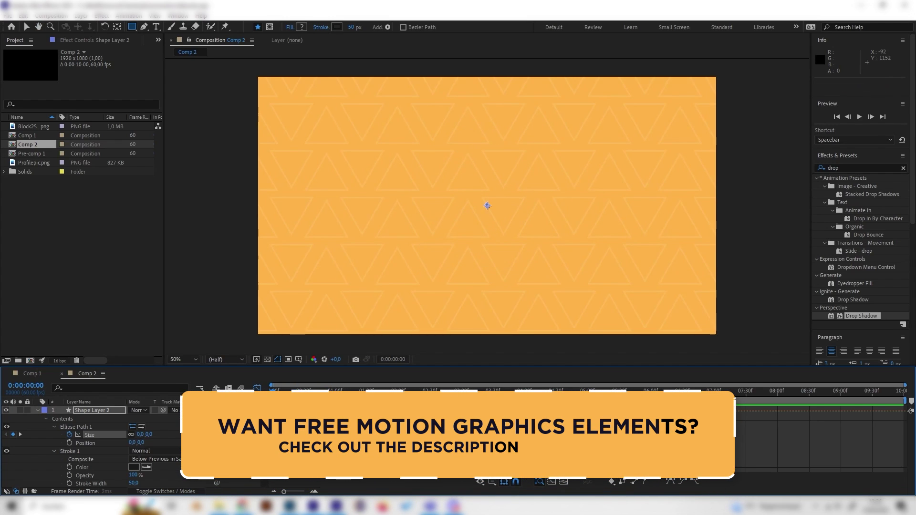
{"action": "key", "text": "space"}
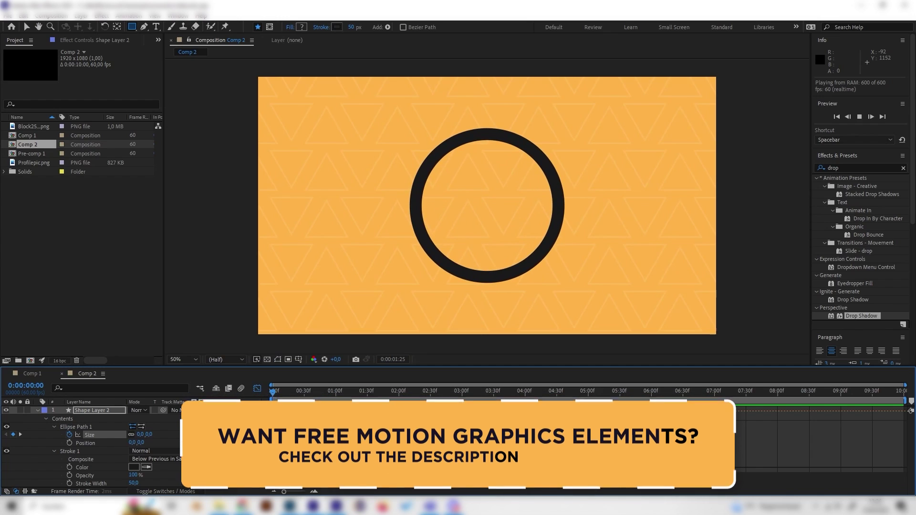
{"action": "key", "text": "space"}
Start keyframing the ring's Stroke Width at 0:00.
{"action": "left_click", "coordinate": [318, 392]}
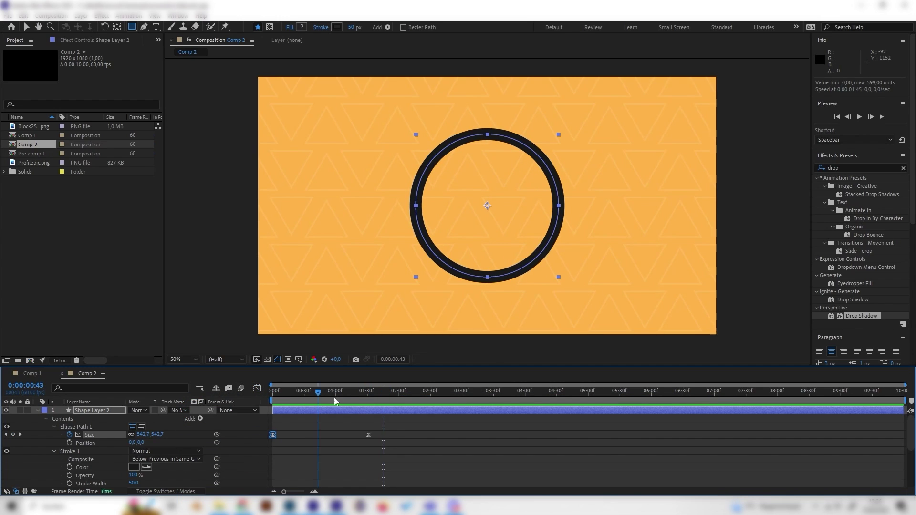
{"action": "left_click_drag", "start_coordinate": [334, 397], "coordinate": [218, 440]}
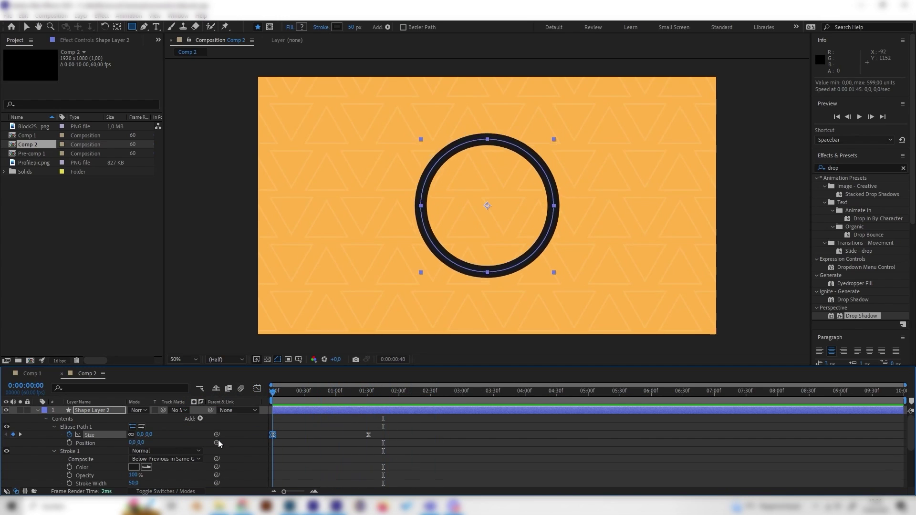
{"action": "scroll", "coordinate": [30, 452], "scroll_direction": "down", "scroll_amount": 5}
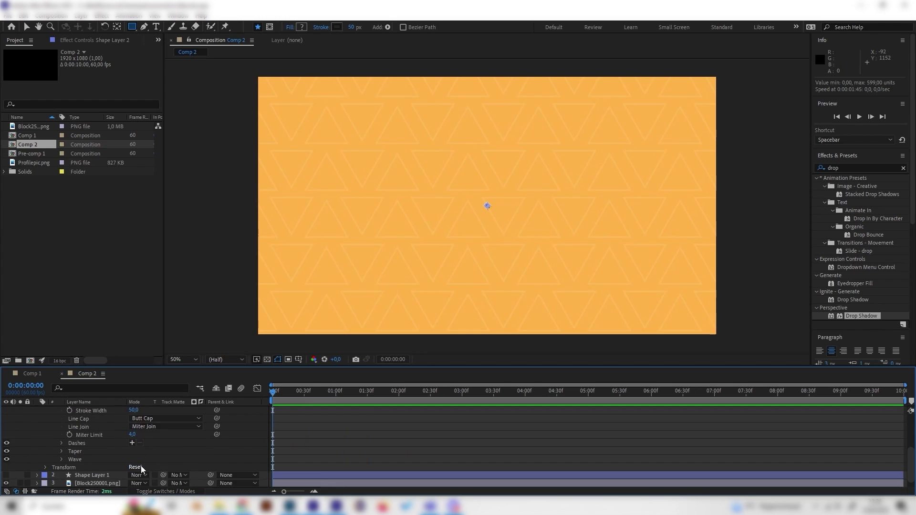
{"action": "scroll", "coordinate": [129, 468], "scroll_direction": "up", "scroll_amount": 5}
{"action": "scroll", "coordinate": [152, 471], "scroll_direction": "down", "scroll_amount": 2}
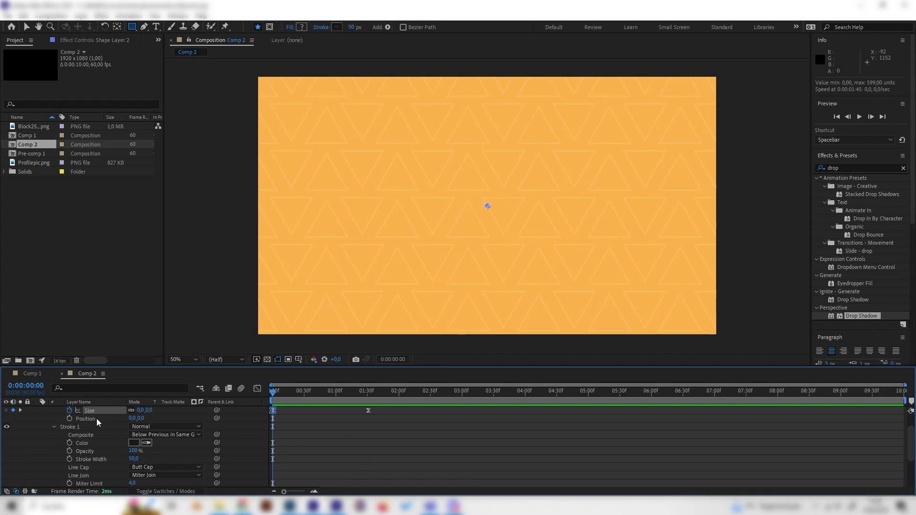
{"action": "left_click", "coordinate": [65, 425]}
{"action": "mouse_move", "coordinate": [270, 392]}
{"action": "left_mouse_down"}
{"action": "mouse_move", "coordinate": [299, 393]}
{"action": "mouse_move", "coordinate": [271, 392]}
{"action": "left_mouse_up"}
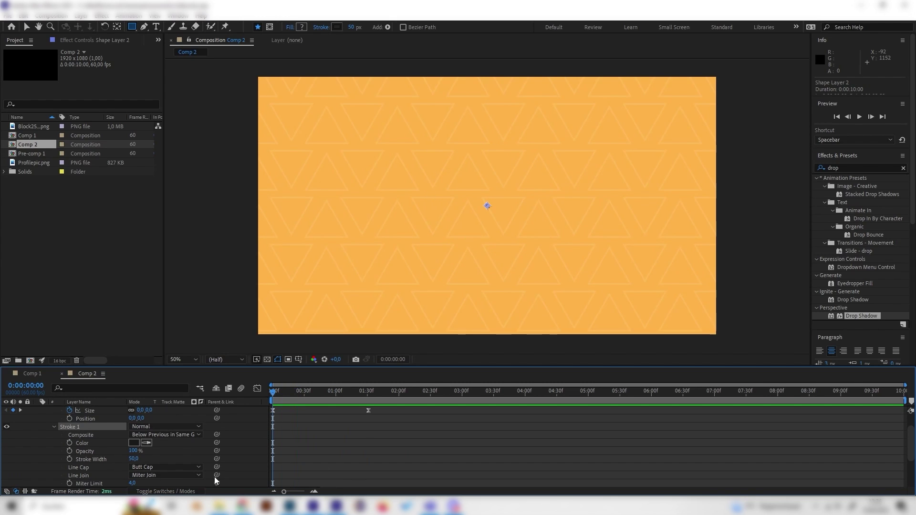
{"action": "left_click", "coordinate": [71, 462]}
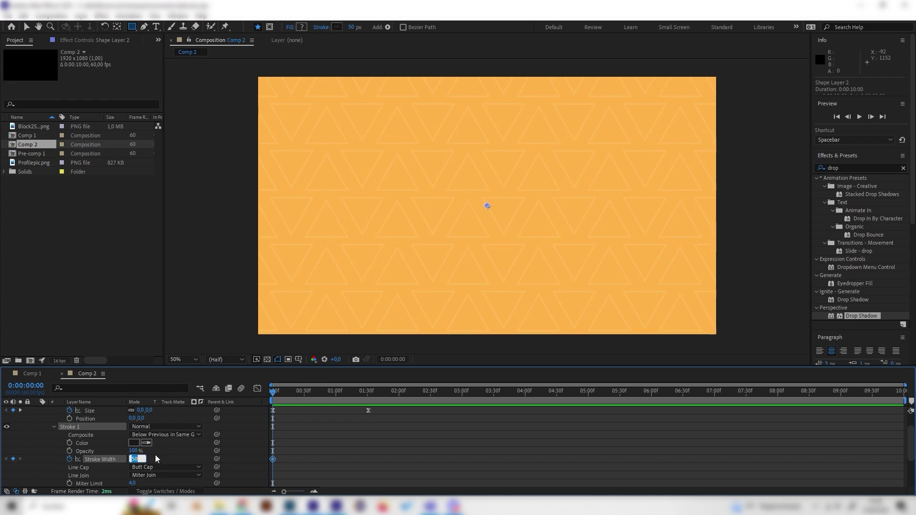
Key the Stroke Width down to 0 at about 1:23.
{"action": "left_click", "coordinate": [134, 459]}
{"action": "left_click", "coordinate": [134, 459]}
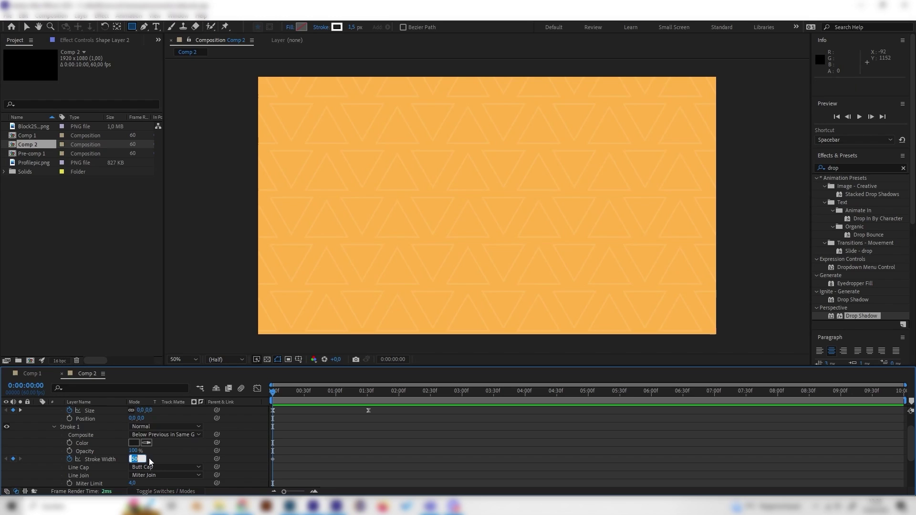
{"action": "type", "text": "500"}
{"action": "key", "text": "Return"}
{"action": "left_click", "coordinate": [106, 459]}
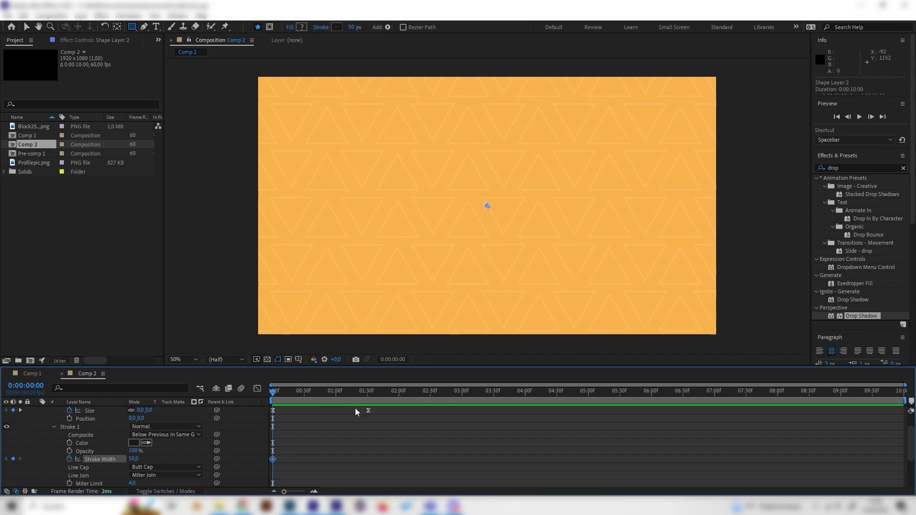
{"action": "left_click", "coordinate": [368, 397]}
{"action": "left_click_drag", "start_coordinate": [361, 394], "coordinate": [360, 394]}
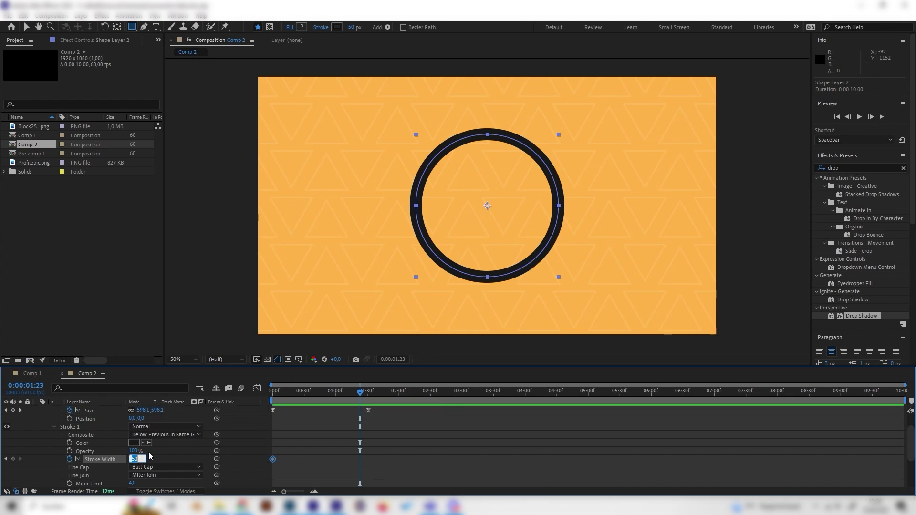
{"action": "left_click", "coordinate": [172, 457]}
Preview the ring thinning away as it expands.
{"action": "key", "text": "Home"}
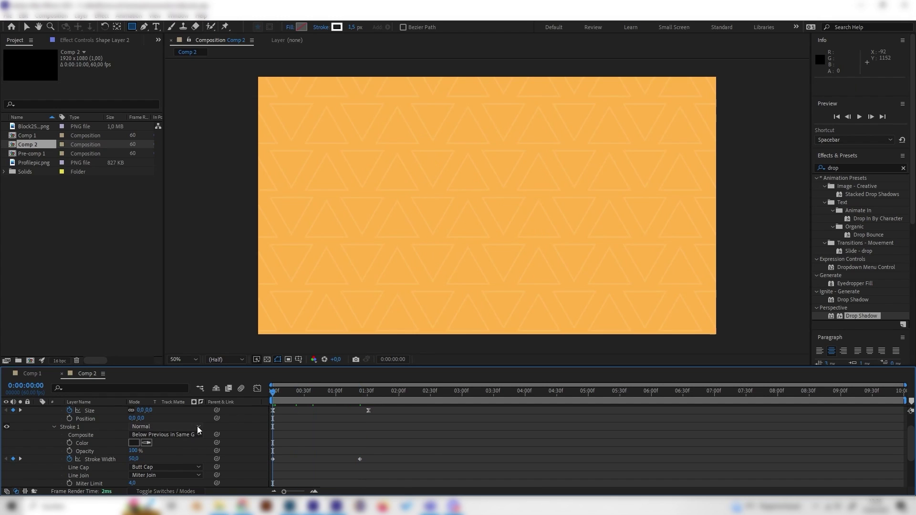
{"action": "key", "text": "space"}
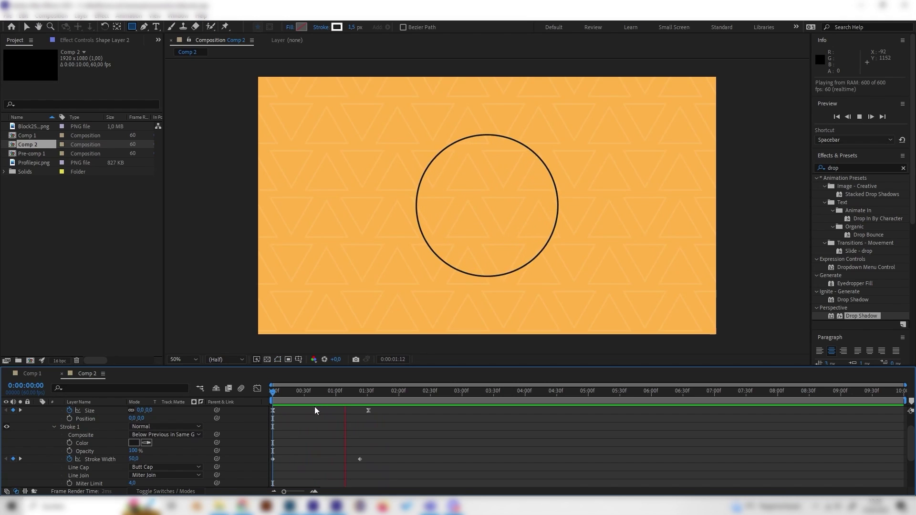
{"action": "key", "text": "space"}
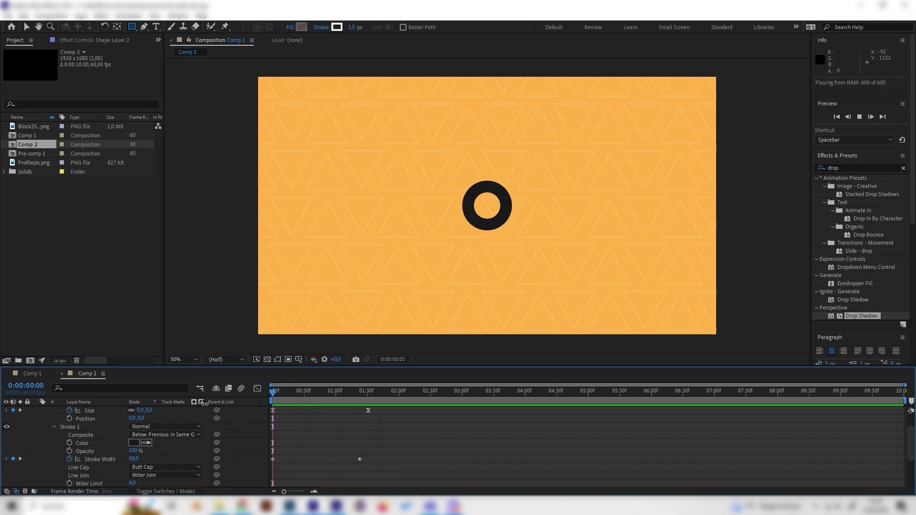
{"action": "key", "text": "space"}
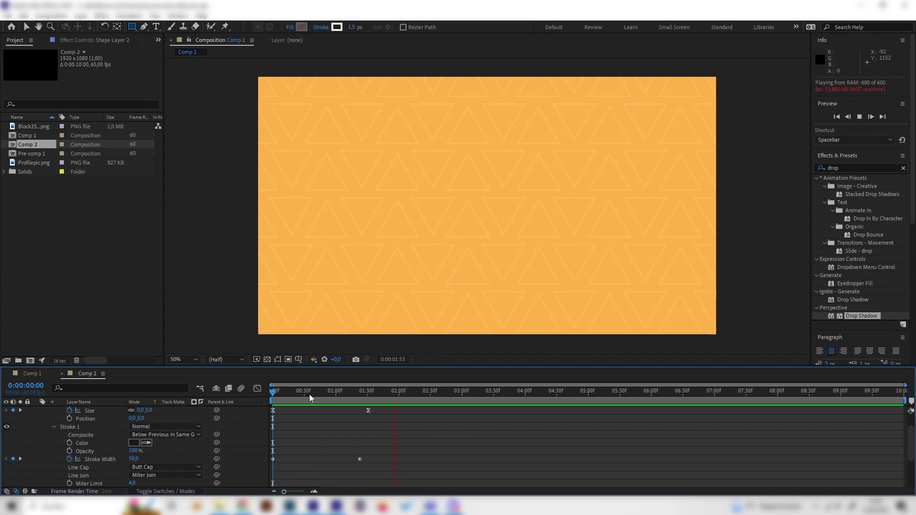
{"action": "key", "text": "space"}
{"action": "scroll", "coordinate": [39, 444], "scroll_direction": "up", "scroll_amount": 5}
Hide Shape Layer 2, check Comp 1's animation, and return to Comp 2.
{"action": "left_click", "coordinate": [37, 411]}
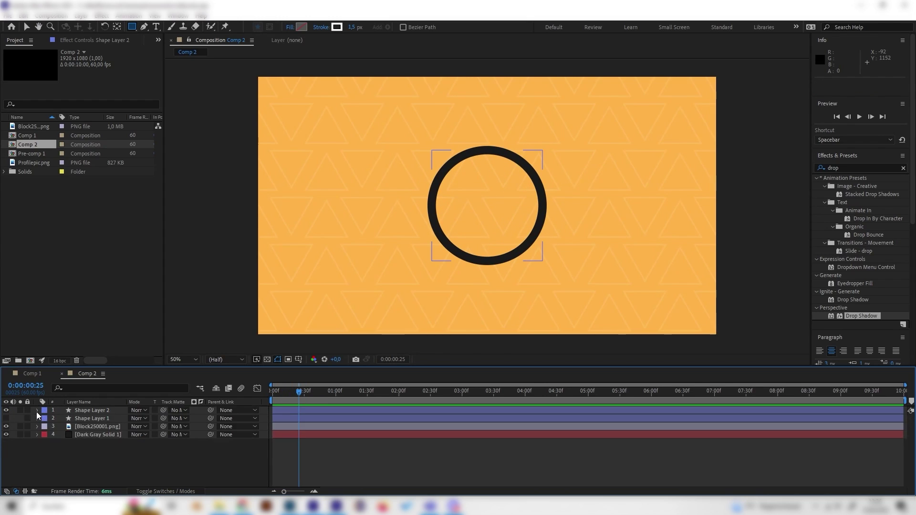
{"action": "left_click", "coordinate": [37, 411]}
{"action": "left_click", "coordinate": [37, 411]}
{"action": "left_click_drag", "start_coordinate": [307, 399], "coordinate": [313, 400]}
{"action": "left_click", "coordinate": [7, 410]}
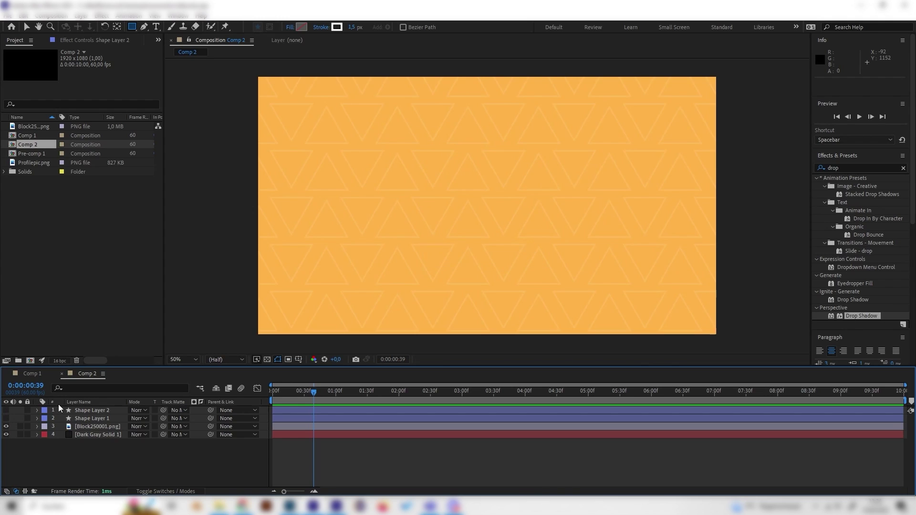
{"action": "left_click", "coordinate": [32, 374]}
{"action": "mouse_move", "coordinate": [338, 390]}
{"action": "left_mouse_down"}
{"action": "mouse_move", "coordinate": [348, 394]}
{"action": "mouse_move", "coordinate": [325, 391]}
{"action": "left_mouse_up"}
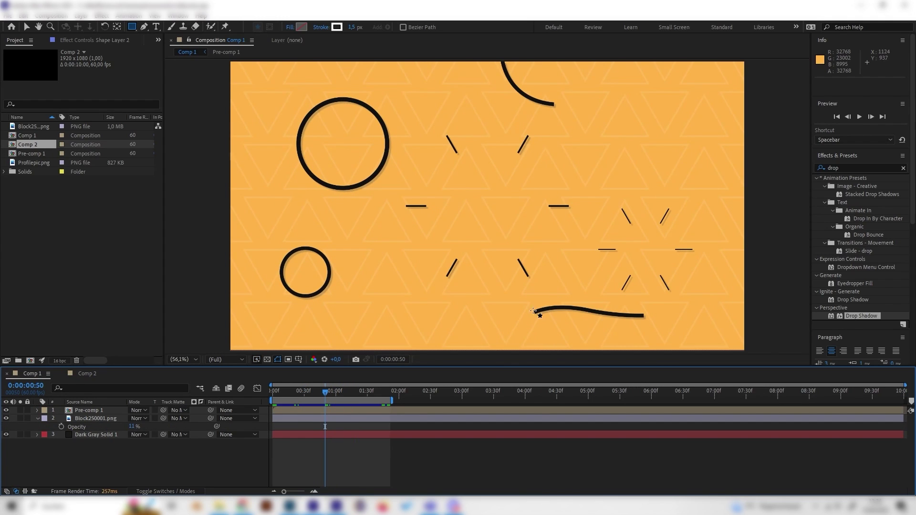
{"action": "left_click", "coordinate": [87, 374]}
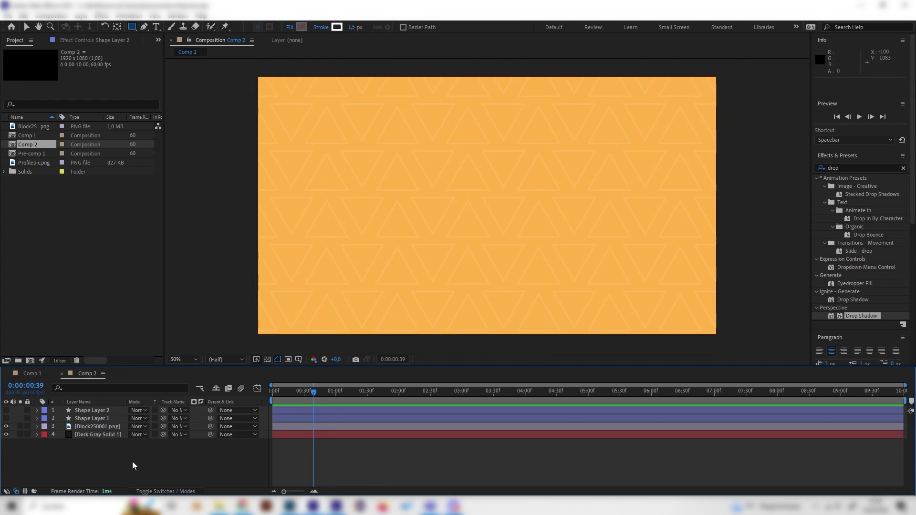
Create Shape Layer 3 via New > Shape Layer and expand it.
{"action": "right_click", "coordinate": [113, 454]}
{"action": "mouse_move", "coordinate": [176, 338]}
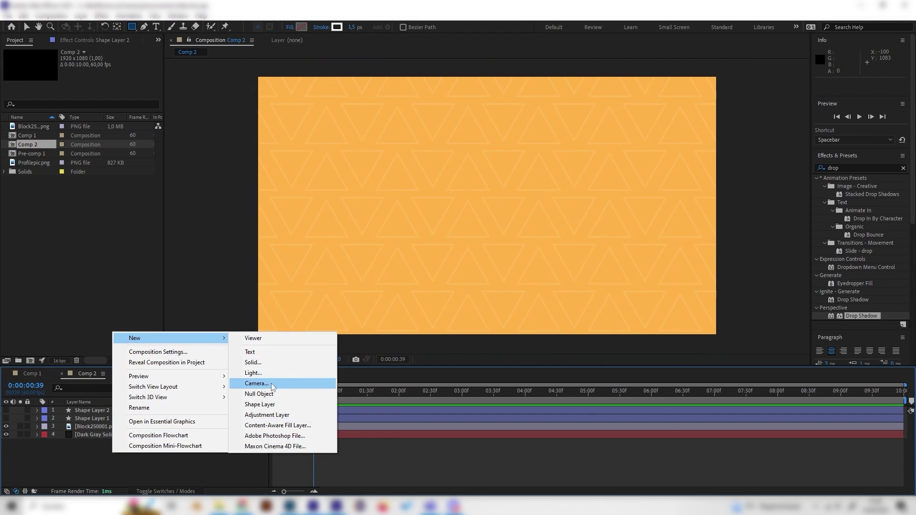
{"action": "left_click", "coordinate": [257, 404]}
{"action": "left_click", "coordinate": [38, 410]}
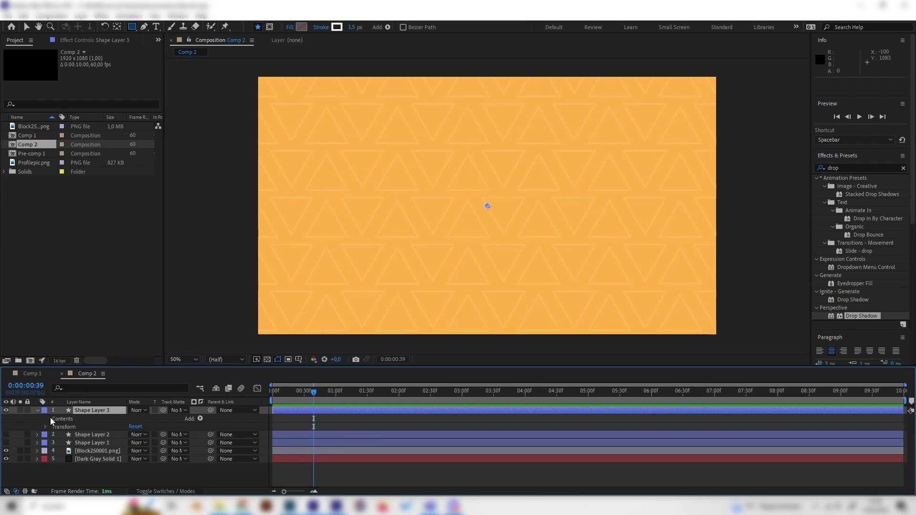
Start a Pen path at the left with a curved point near the lower middle.
{"action": "left_click", "coordinate": [144, 27]}
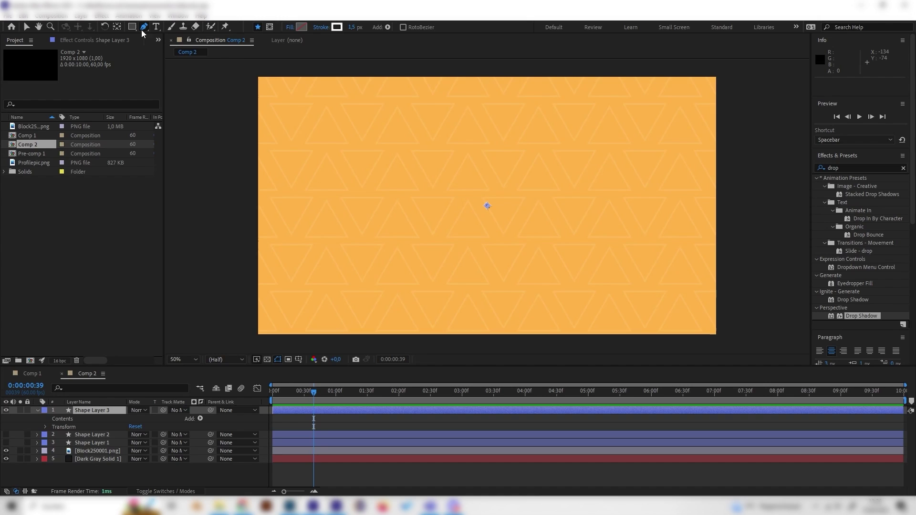
{"action": "left_click", "coordinate": [244, 267]}
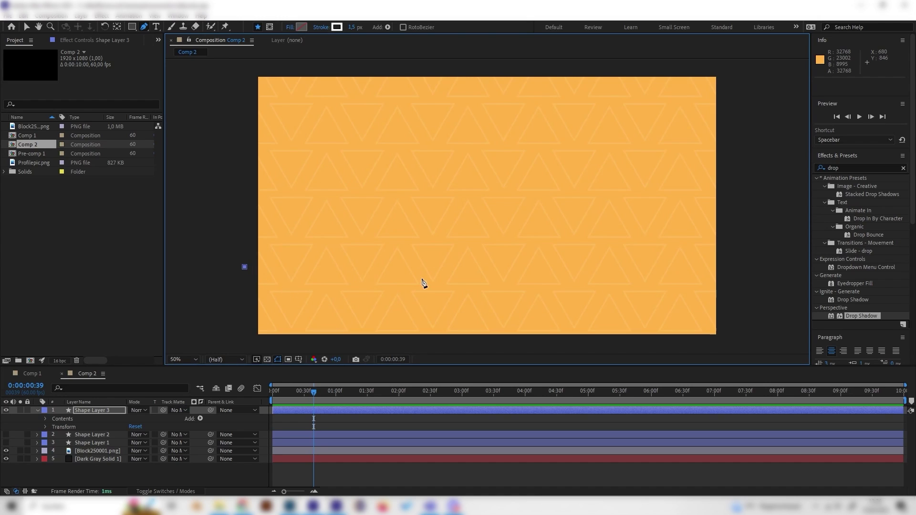
{"action": "left_click_drag", "start_coordinate": [427, 280], "coordinate": [481, 357]}
Finish the wave with an upward-bending point at the right and reveal Stroke 1.
{"action": "left_click_drag", "start_coordinate": [737, 199], "coordinate": [755, 115]}
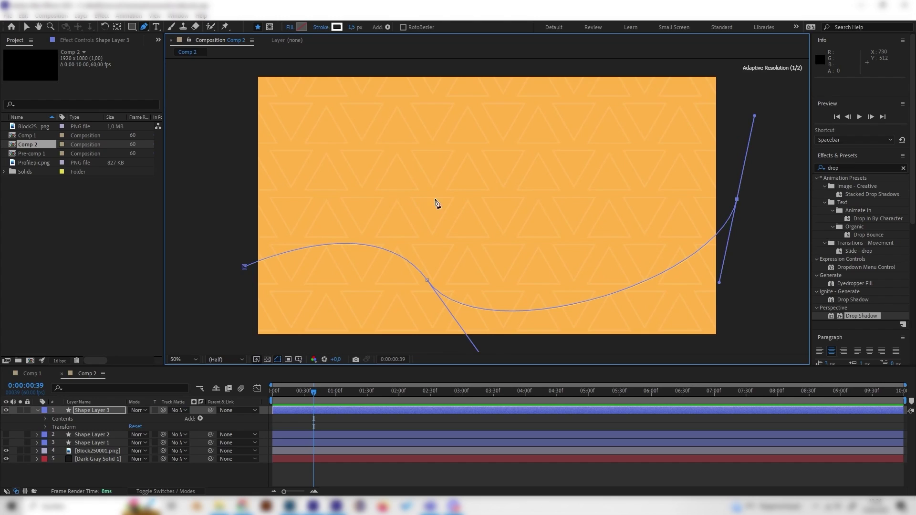
{"action": "left_click", "coordinate": [45, 419]}
{"action": "left_click", "coordinate": [52, 427]}
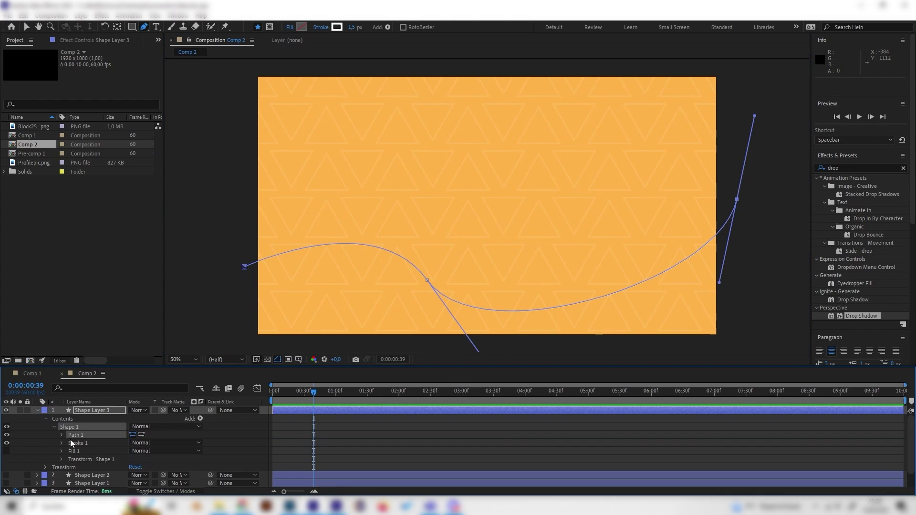
{"action": "left_click", "coordinate": [61, 443]}
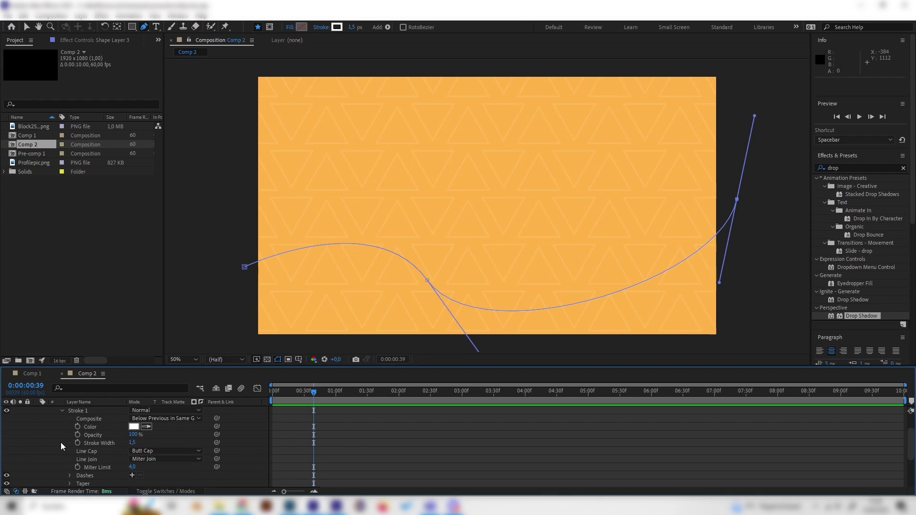
Set the stroke colour to 0C0C0C and width to about 35.5.
{"action": "left_click", "coordinate": [133, 426]}
{"action": "left_click", "coordinate": [5, 139]}
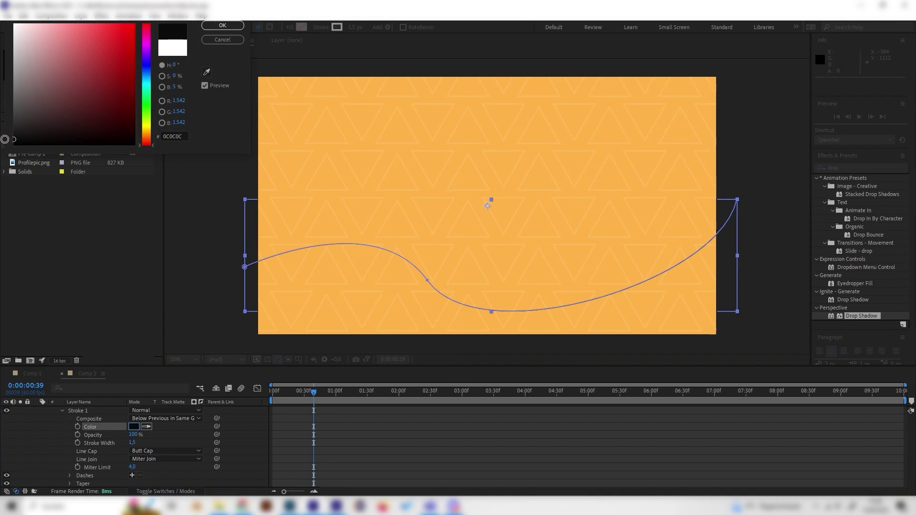
{"action": "left_click", "coordinate": [223, 24]}
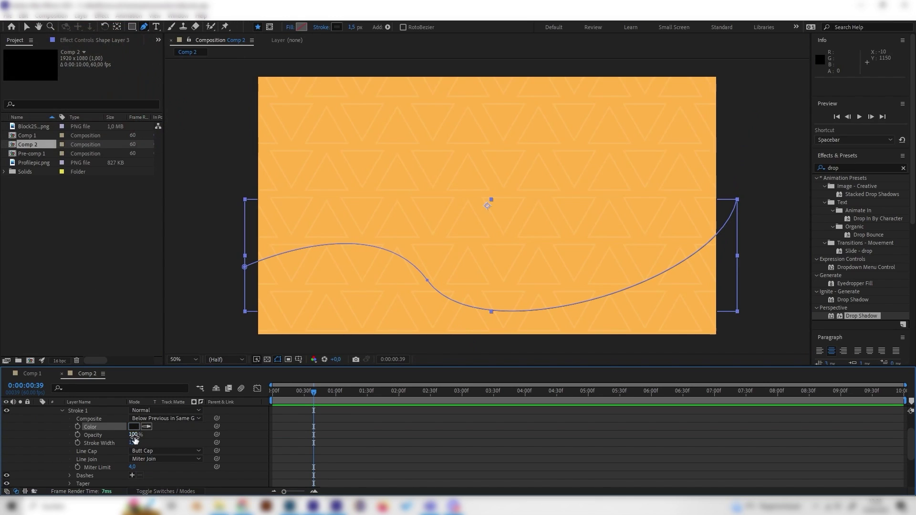
{"action": "left_click_drag", "start_coordinate": [134, 443], "coordinate": [225, 431]}
{"action": "left_click", "coordinate": [226, 434]}
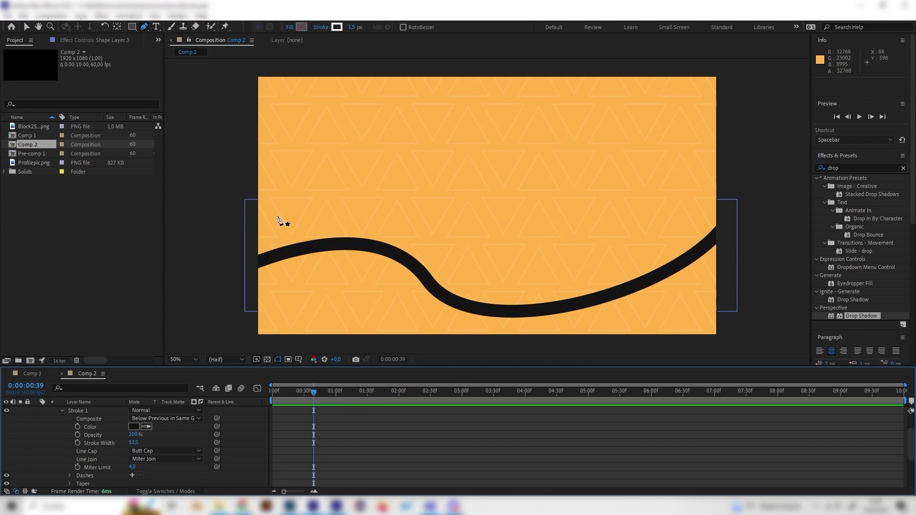
{"action": "left_click_drag", "start_coordinate": [135, 446], "coordinate": [125, 446]}
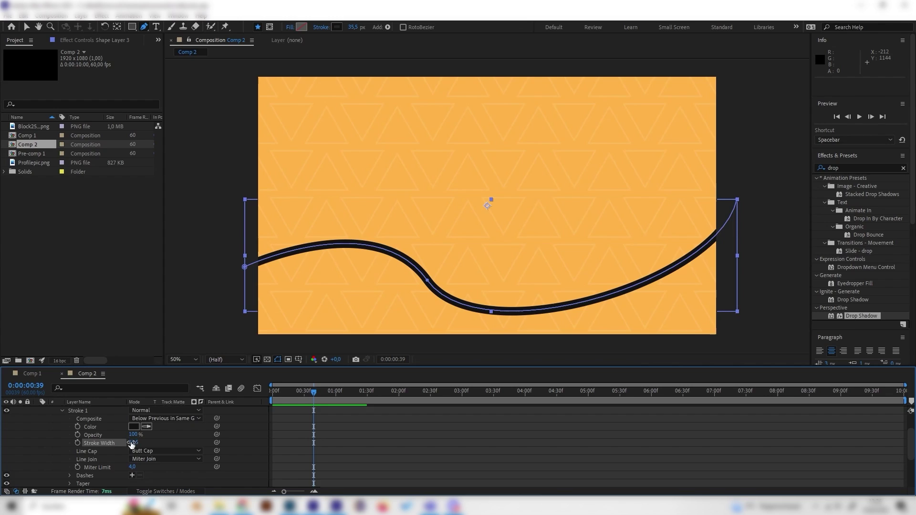
{"action": "scroll", "coordinate": [167, 439], "scroll_direction": "up", "scroll_amount": 2}
Add Trim Paths to the curve and animate End from 0% at the start to 100% at 2:30.
{"action": "left_click", "coordinate": [200, 419]}
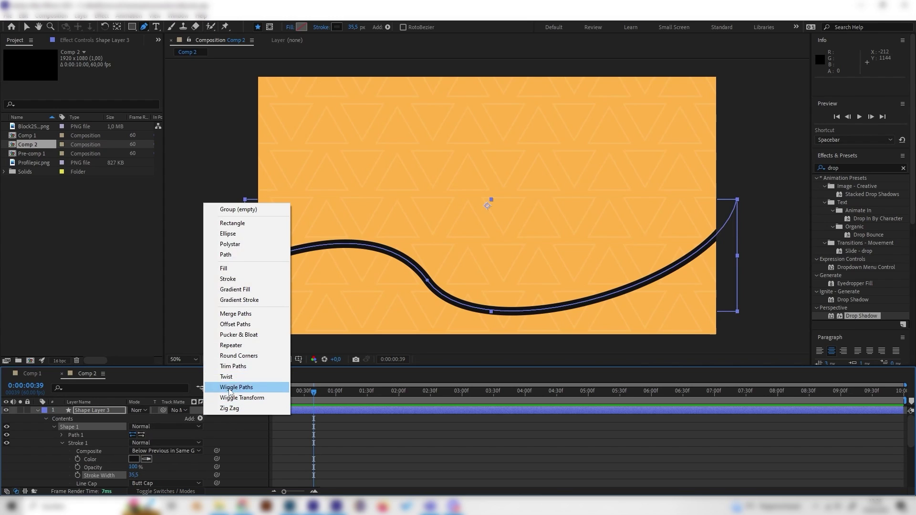
{"action": "left_click", "coordinate": [233, 367]}
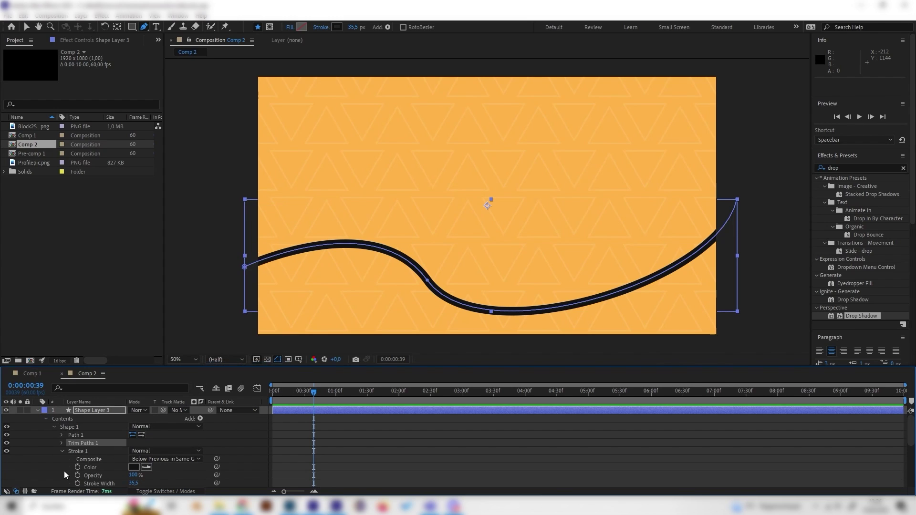
{"action": "left_click", "coordinate": [62, 442]}
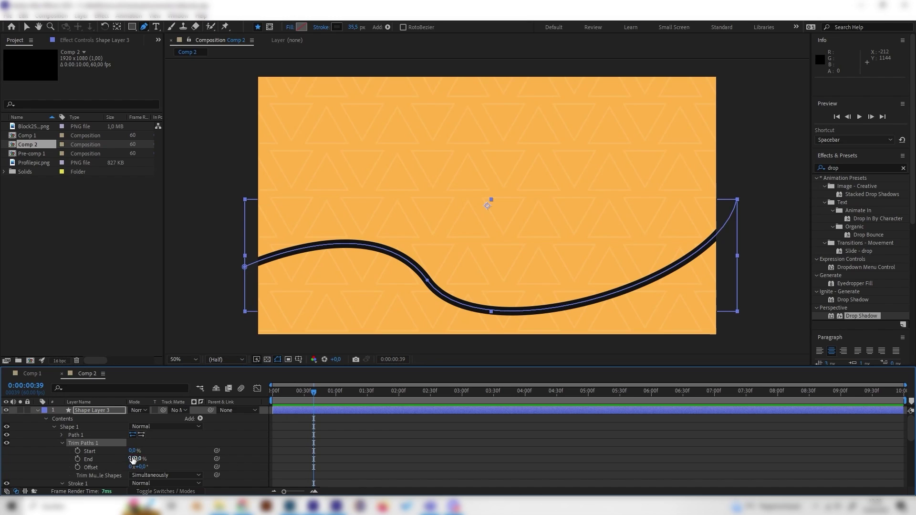
{"action": "left_click_drag", "start_coordinate": [139, 459], "coordinate": [95, 461]}
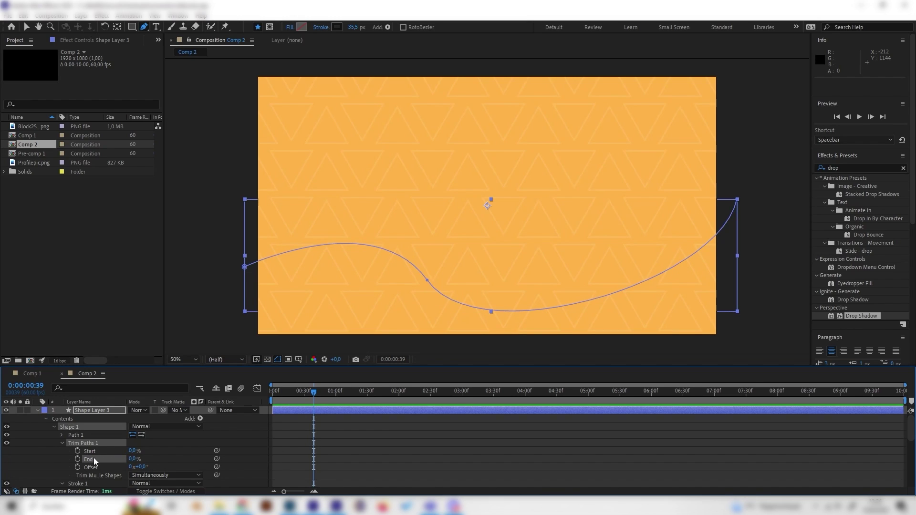
{"action": "left_click", "coordinate": [77, 459]}
{"action": "left_click_drag", "start_coordinate": [310, 459], "coordinate": [274, 459]}
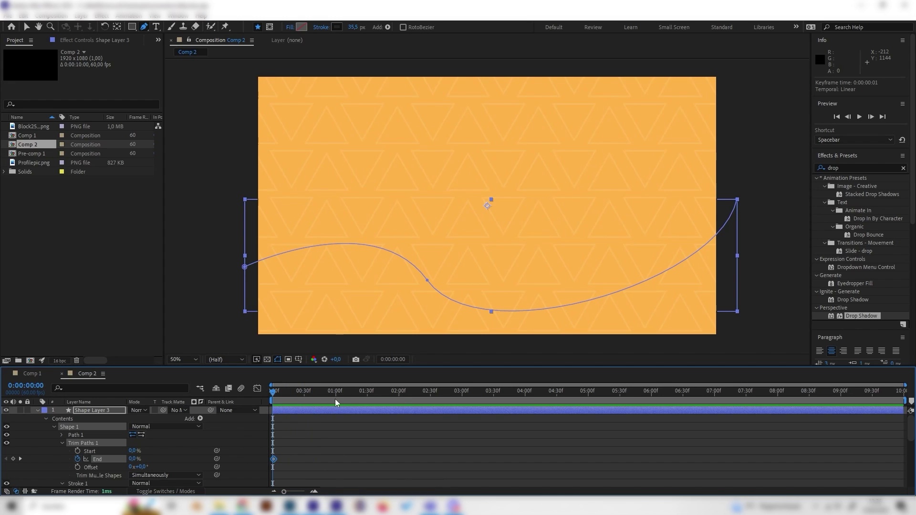
{"action": "left_click_drag", "start_coordinate": [403, 401], "coordinate": [430, 401]}
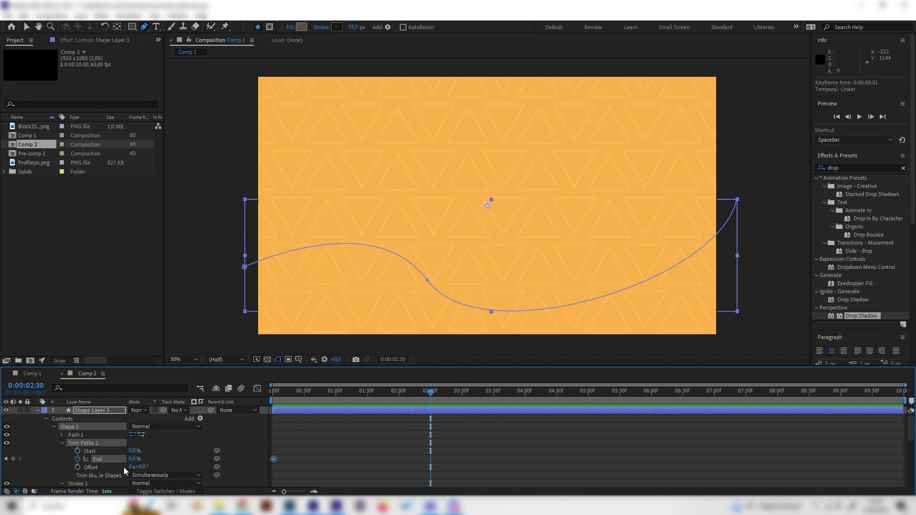
{"action": "left_click_drag", "start_coordinate": [133, 462], "coordinate": [284, 451]}
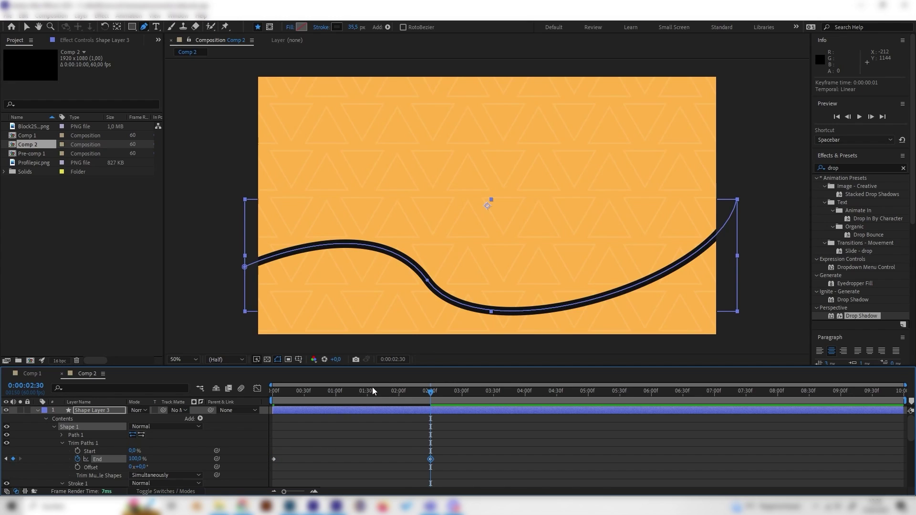
{"action": "mouse_move", "coordinate": [375, 392]}
{"action": "left_mouse_down"}
{"action": "mouse_move", "coordinate": [290, 392]}
{"action": "mouse_move", "coordinate": [265, 420]}
{"action": "left_mouse_up"}
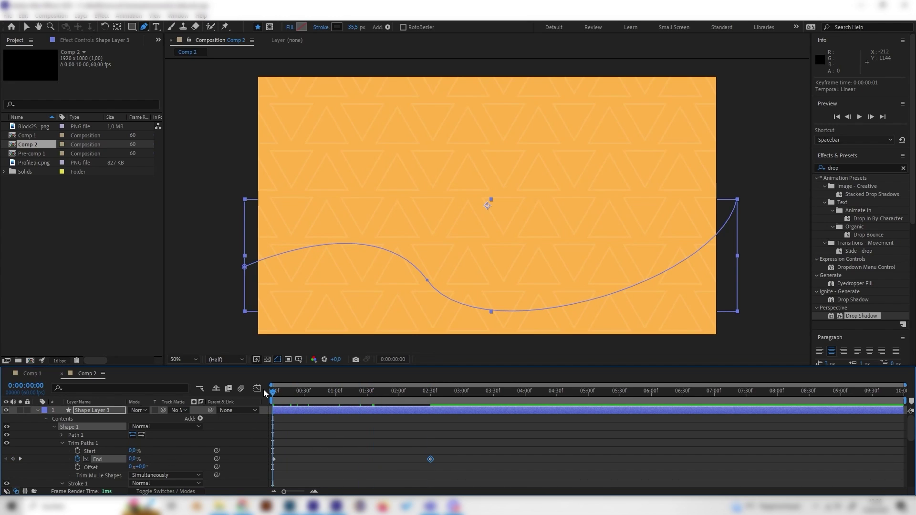
{"action": "key", "text": "space"}
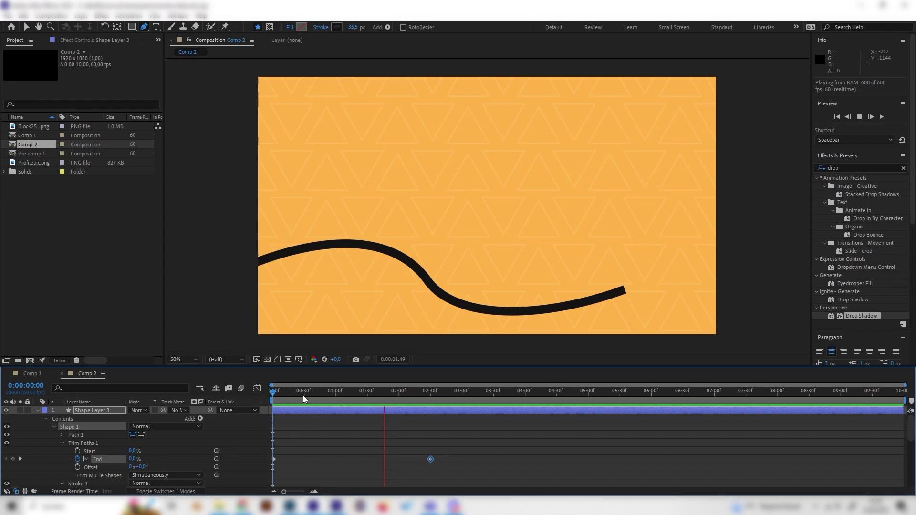
Keyframe trim Start from 0% at 0:37 to 100% at 2:59, then preview.
{"action": "left_click_drag", "start_coordinate": [276, 392], "coordinate": [310, 391]}
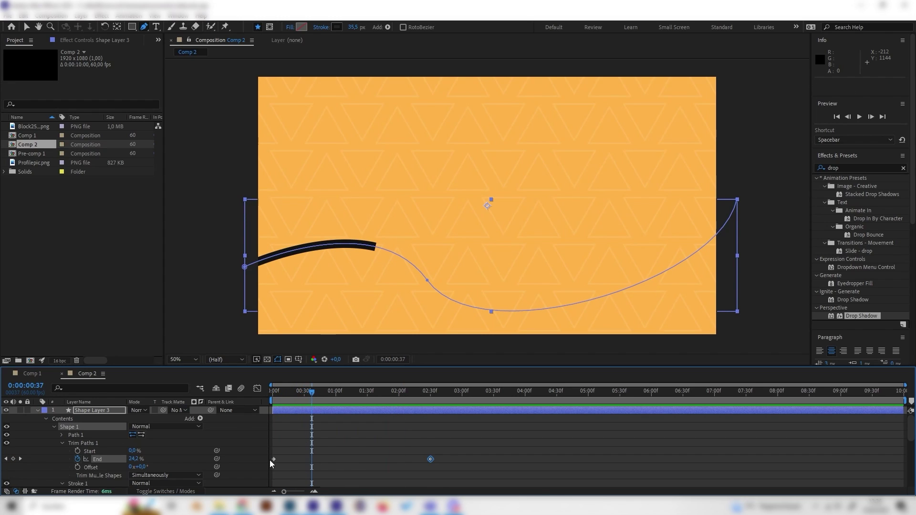
{"action": "left_click", "coordinate": [77, 451]}
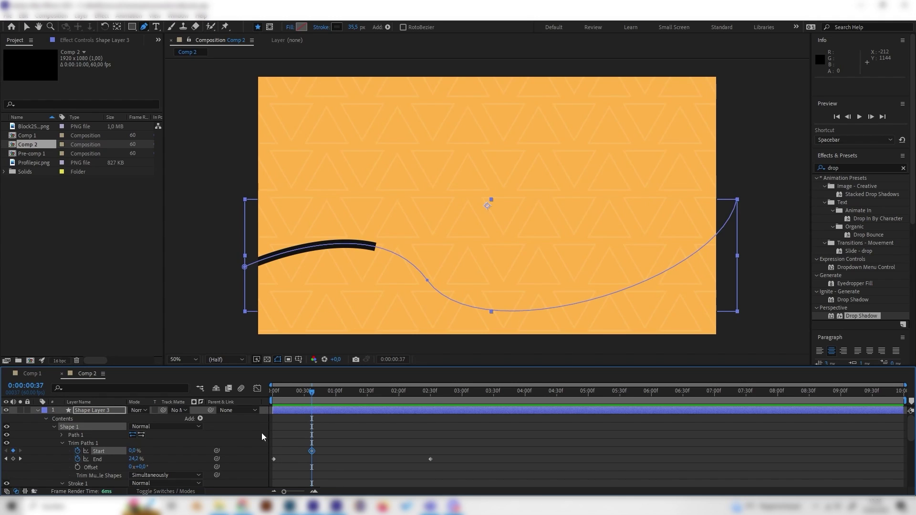
{"action": "left_click_drag", "start_coordinate": [424, 397], "coordinate": [461, 401]}
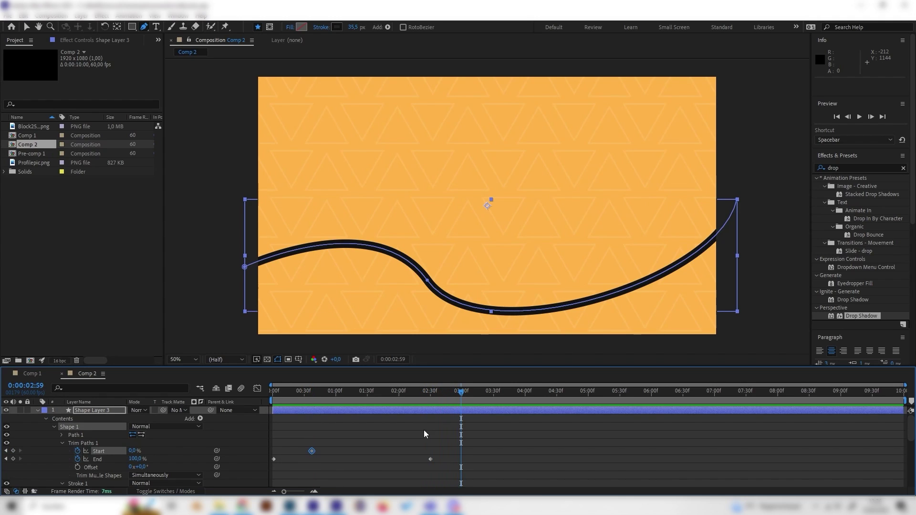
{"action": "left_click", "coordinate": [428, 451]}
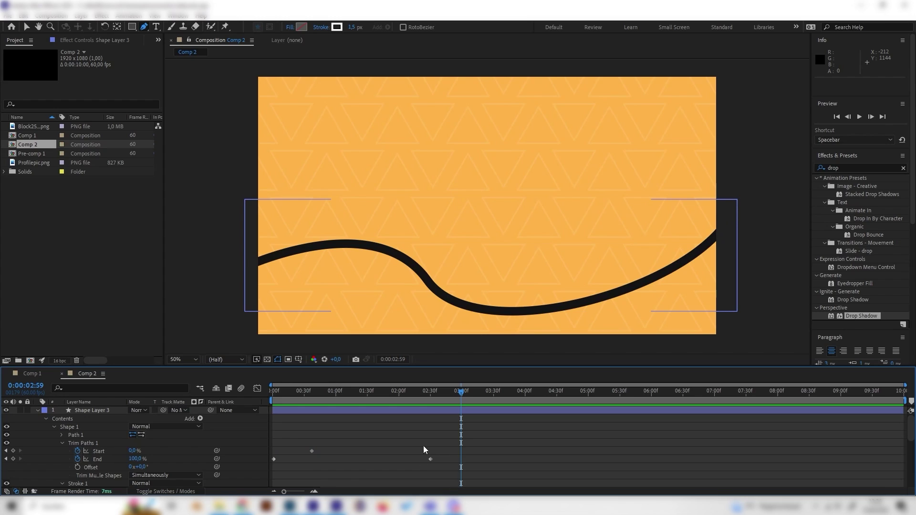
{"action": "left_click_drag", "start_coordinate": [134, 452], "coordinate": [386, 420]}
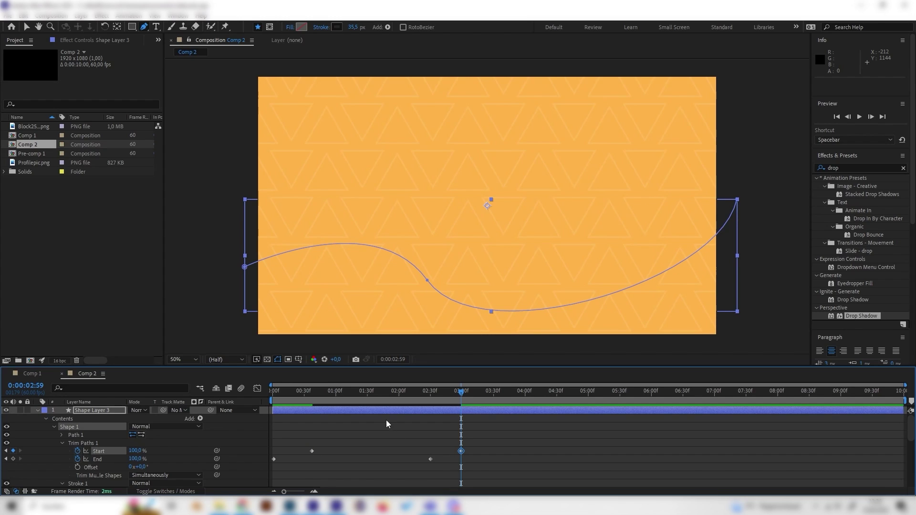
{"action": "left_click_drag", "start_coordinate": [353, 393], "coordinate": [153, 433]}
{"action": "key", "text": "space"}
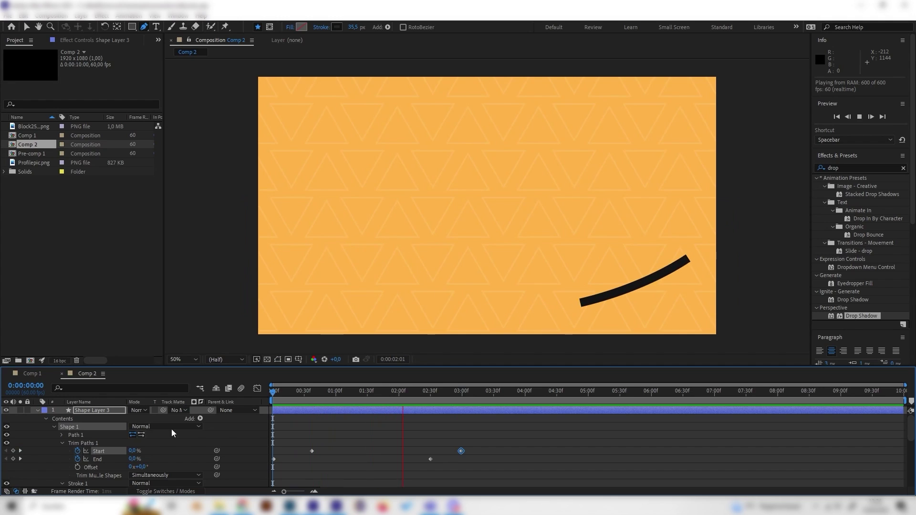
Set the stroke's Line Cap to Round Cap and preview from the start.
{"action": "left_click", "coordinate": [337, 408]}
{"action": "mouse_move", "coordinate": [337, 394]}
{"action": "left_mouse_down"}
{"action": "mouse_move", "coordinate": [319, 396]}
{"action": "mouse_move", "coordinate": [333, 394]}
{"action": "left_mouse_up"}
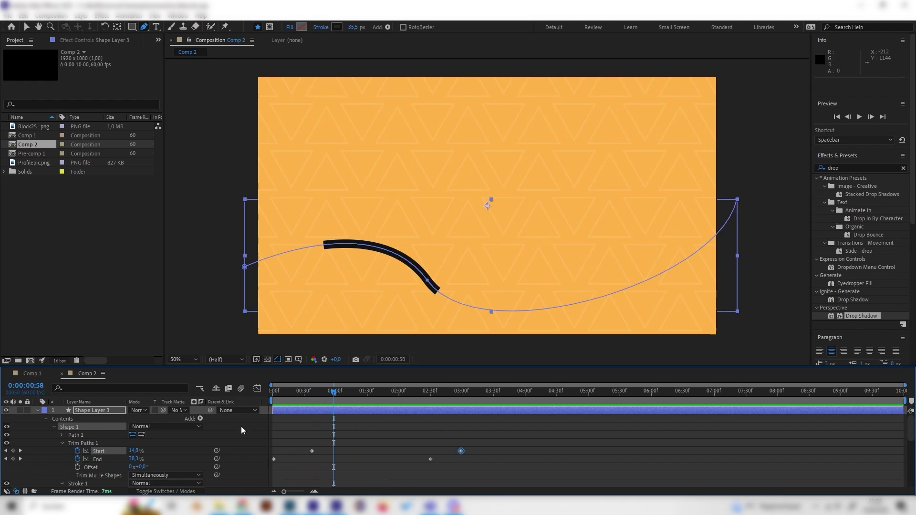
{"action": "scroll", "coordinate": [73, 477], "scroll_direction": "down", "scroll_amount": 3}
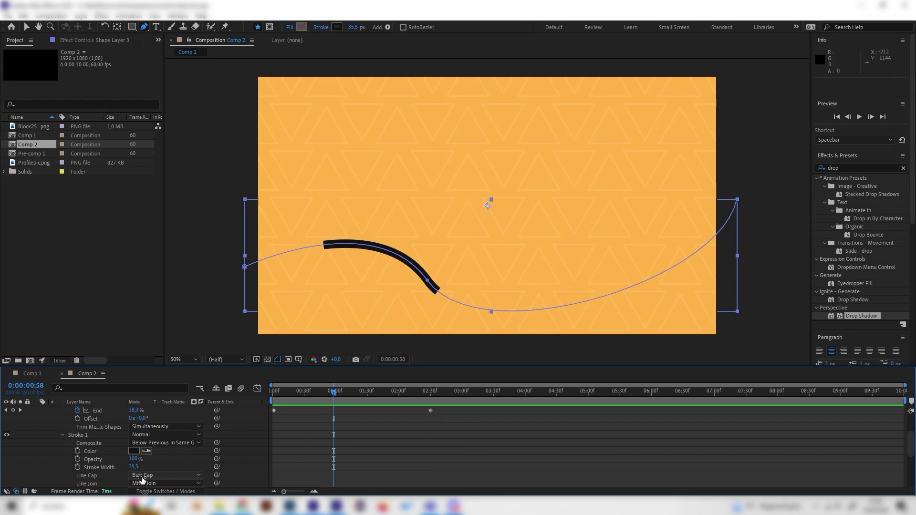
{"action": "left_click", "coordinate": [165, 475]}
{"action": "left_click", "coordinate": [143, 456]}
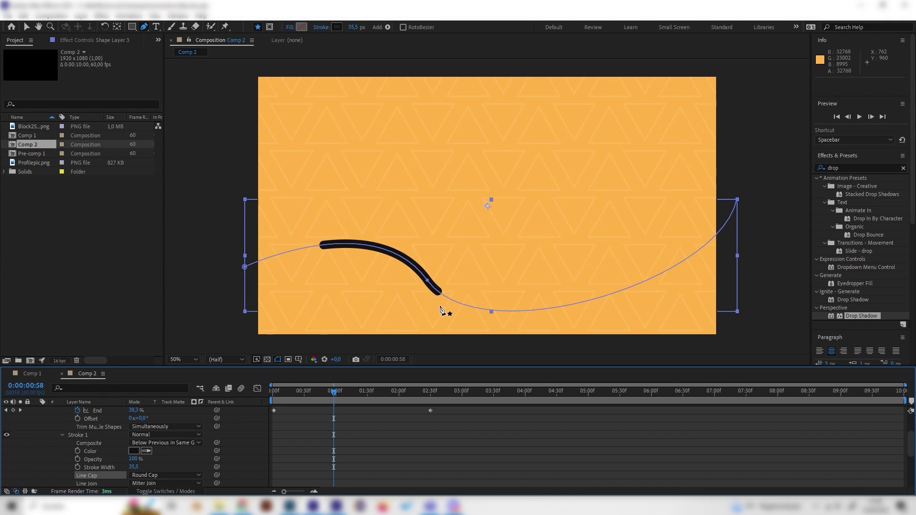
{"action": "scroll", "coordinate": [439, 308], "scroll_direction": "up", "scroll_amount": 4}
{"action": "scroll", "coordinate": [348, 310], "scroll_direction": "down", "scroll_amount": 4}
{"action": "left_click", "coordinate": [204, 414]}
{"action": "key", "text": "Home"}
{"action": "key", "text": "space"}
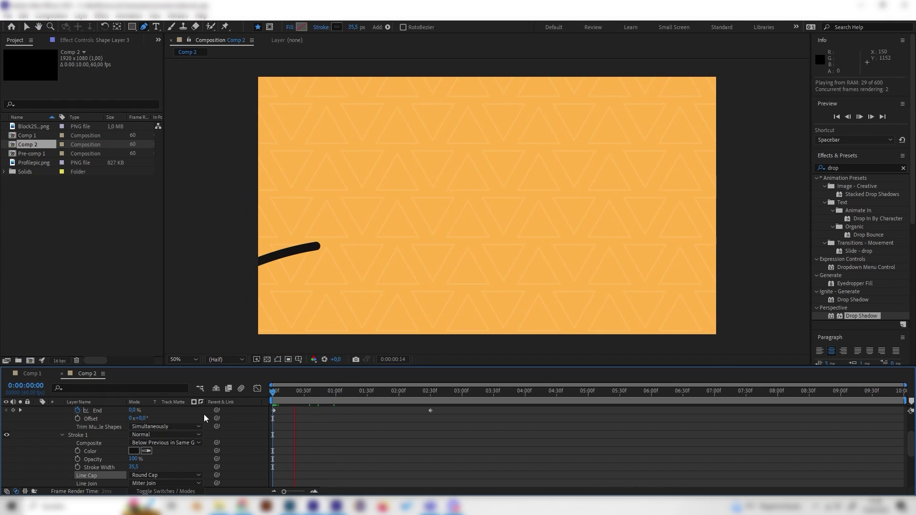
{"action": "key", "text": "space"}
Set Taper Start Length to 100% and End Ease to 36%.
{"action": "scroll", "coordinate": [109, 446], "scroll_direction": "down", "scroll_amount": 2}
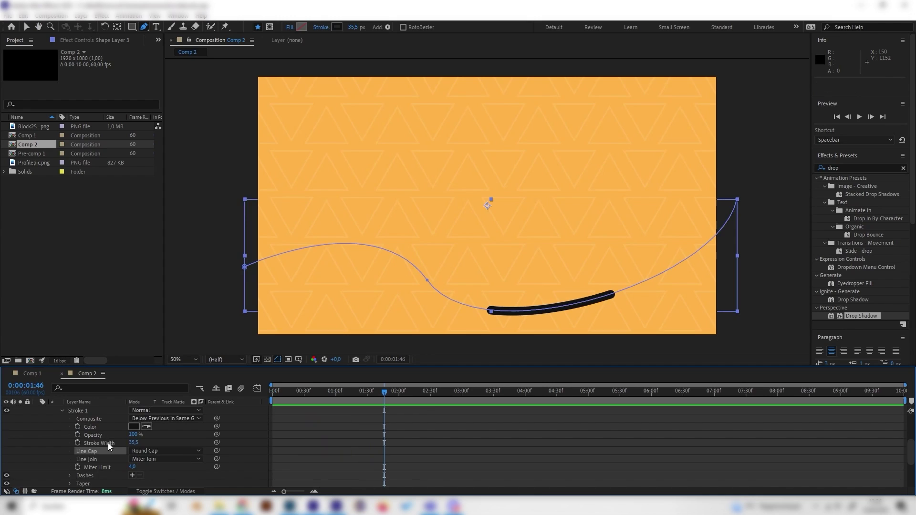
{"action": "scroll", "coordinate": [136, 470], "scroll_direction": "down", "scroll_amount": 2}
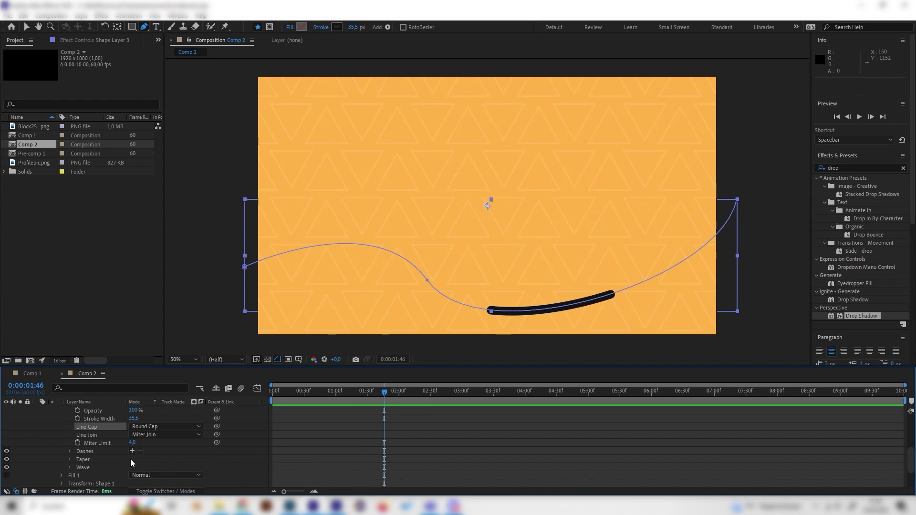
{"action": "left_click", "coordinate": [69, 459]}
{"action": "scroll", "coordinate": [142, 464], "scroll_direction": "down", "scroll_amount": 2}
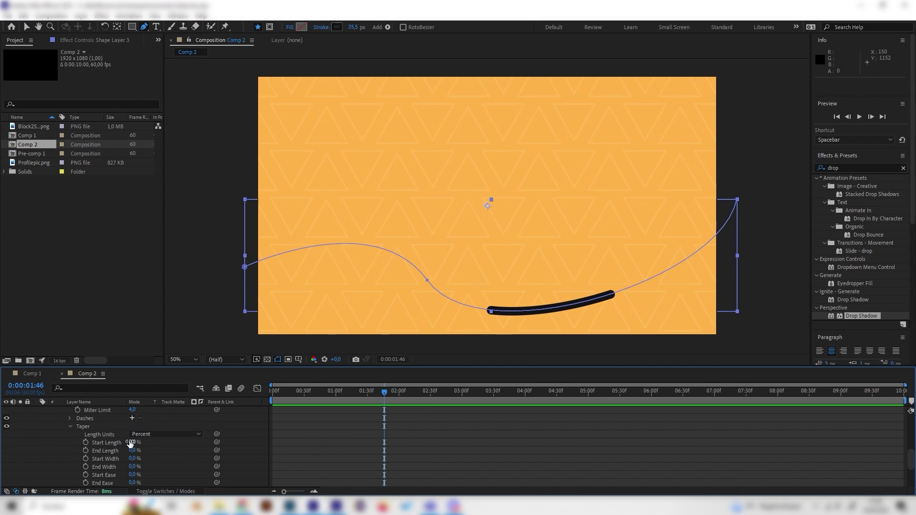
{"action": "left_click_drag", "start_coordinate": [130, 443], "coordinate": [186, 437]}
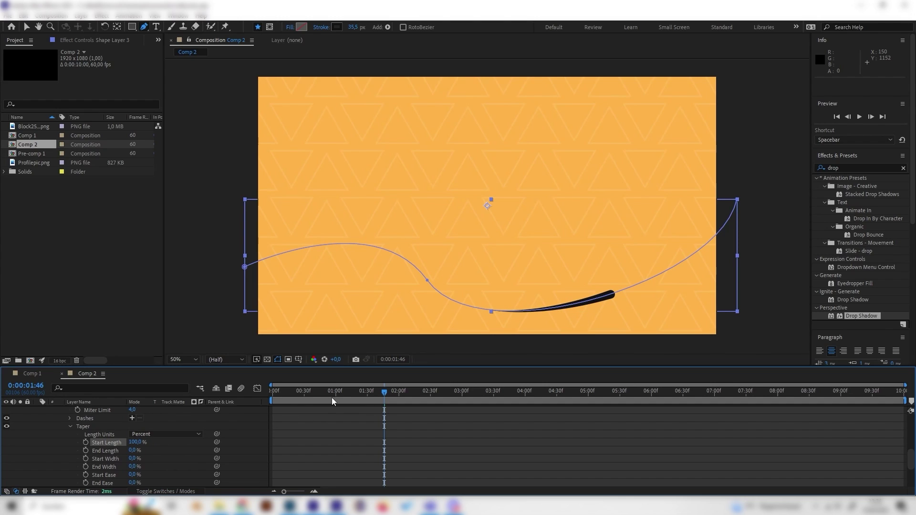
{"action": "key", "text": "Home"}
{"action": "key", "text": "space"}
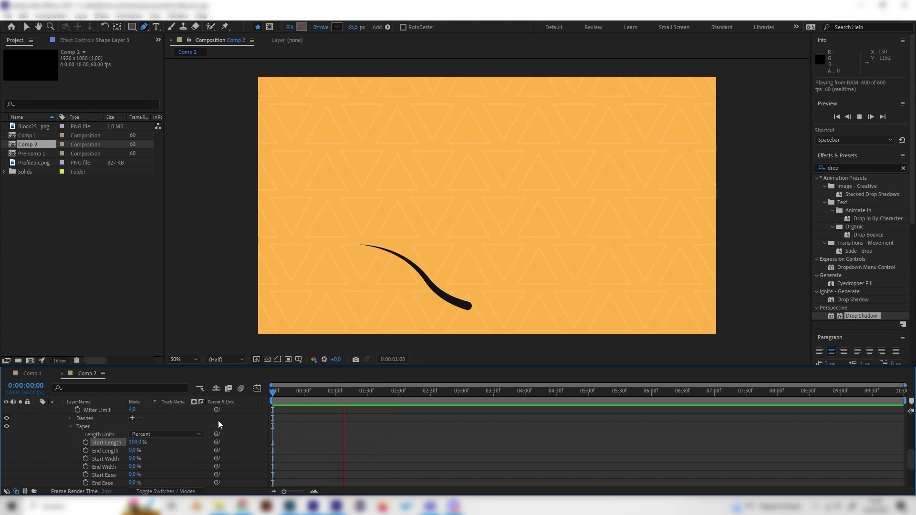
{"action": "key", "text": "space"}
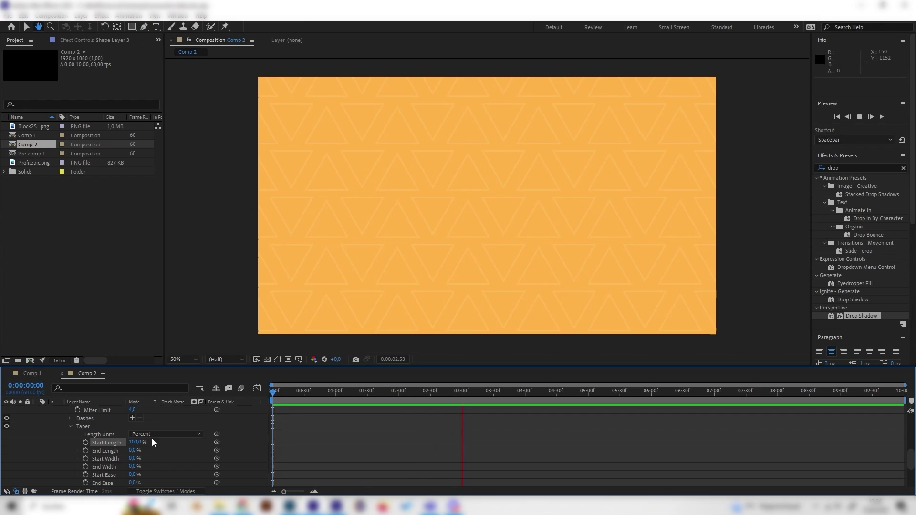
{"action": "left_click_drag", "start_coordinate": [336, 392], "coordinate": [333, 402]}
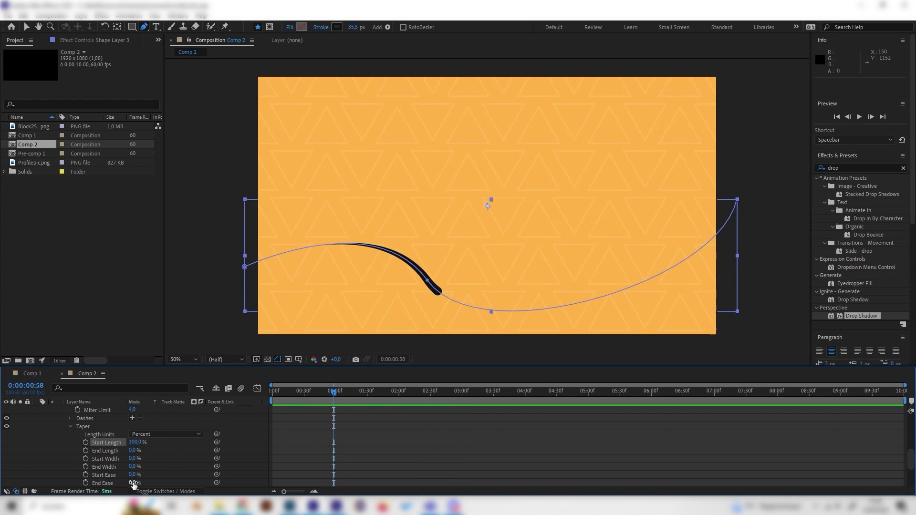
{"action": "mouse_move", "coordinate": [136, 474]}
{"action": "left_mouse_down"}
{"action": "mouse_move", "coordinate": [219, 467]}
{"action": "mouse_move", "coordinate": [168, 488]}
{"action": "mouse_move", "coordinate": [95, 480]}
{"action": "mouse_move", "coordinate": [167, 484]}
{"action": "mouse_move", "coordinate": [152, 488]}
{"action": "left_mouse_up"}
Raise the Taper Wave Amount to 68% and preview the rippled stroke.
{"action": "scroll", "coordinate": [167, 468], "scroll_direction": "down", "scroll_amount": 3}
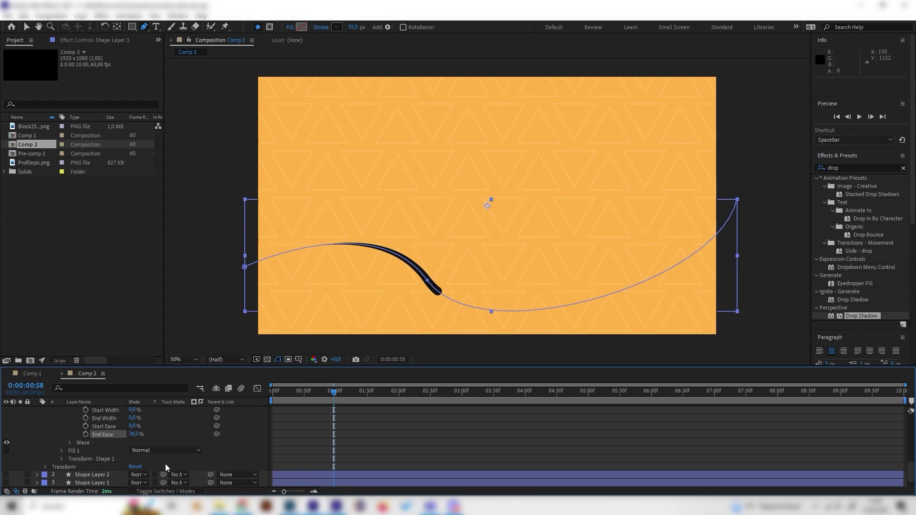
{"action": "left_click", "coordinate": [70, 443]}
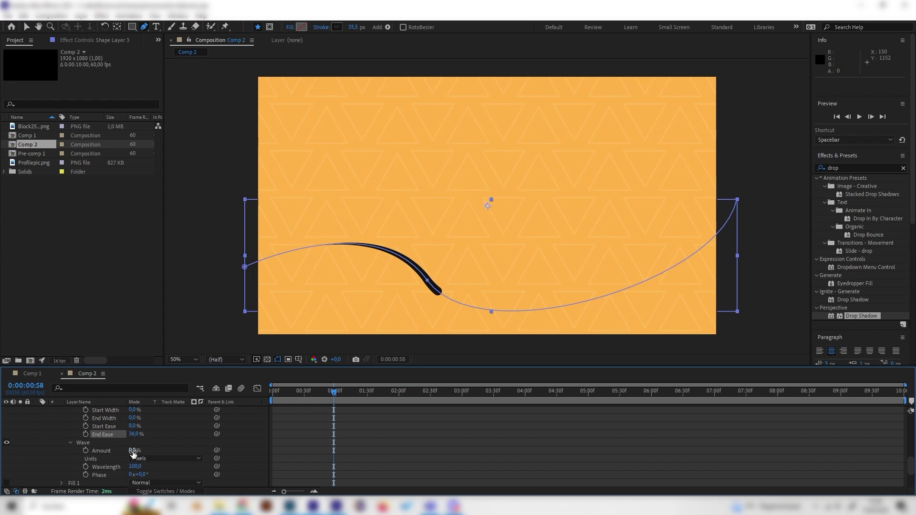
{"action": "left_click_drag", "start_coordinate": [135, 451], "coordinate": [175, 453]}
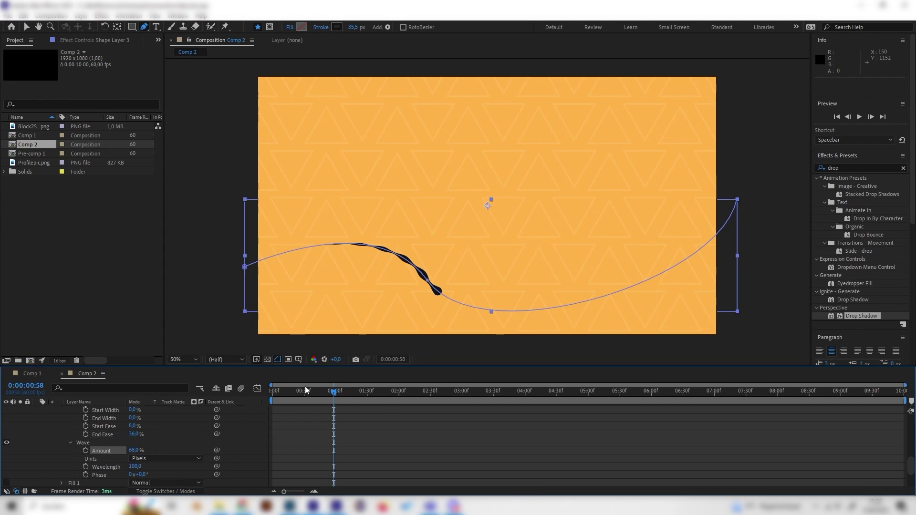
{"action": "key", "text": "Home"}
{"action": "key", "text": "space"}
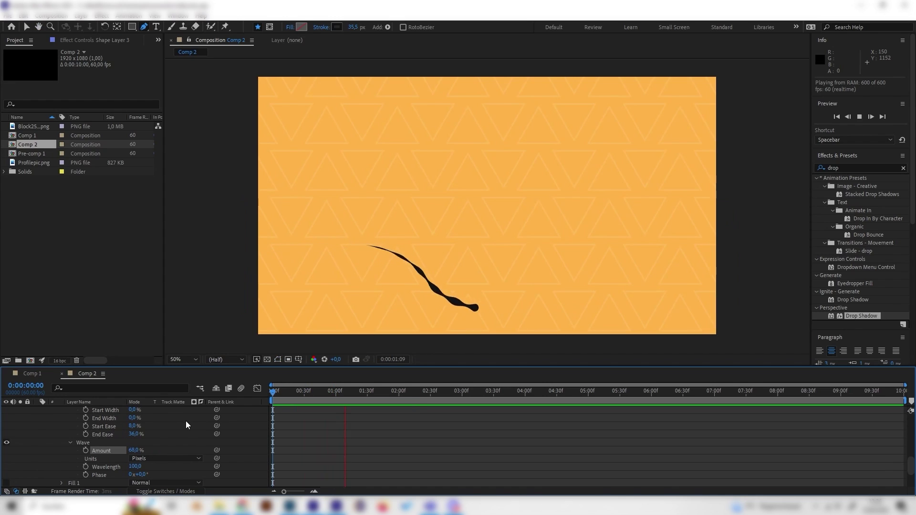
{"action": "left_click", "coordinate": [328, 404]}
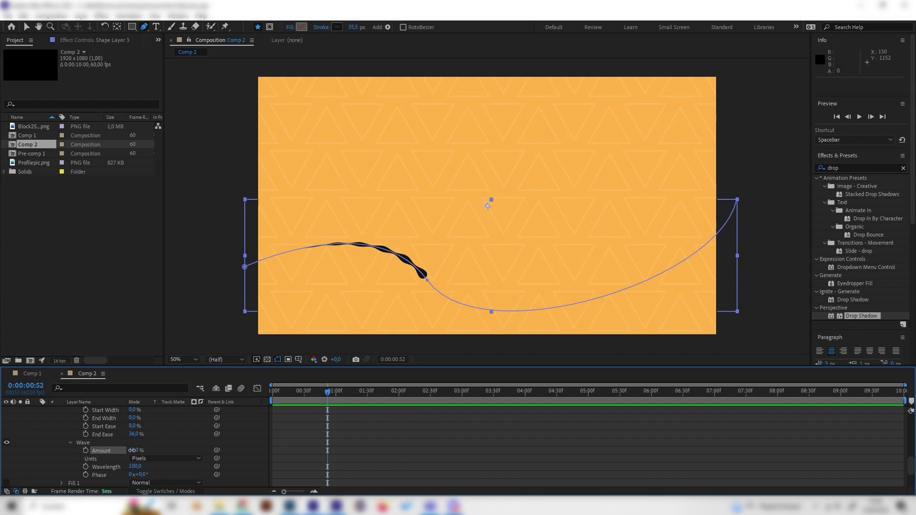
Commit the edited Wave Amount and reselect Shape Layer 3.
{"action": "left_click", "coordinate": [184, 448]}
{"action": "scroll", "coordinate": [152, 440], "scroll_direction": "up", "scroll_amount": 3}
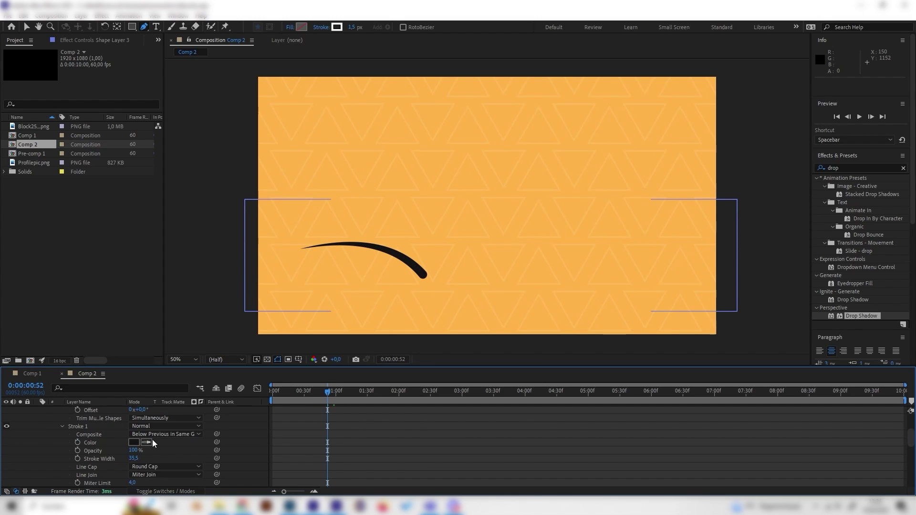
{"action": "scroll", "coordinate": [143, 438], "scroll_direction": "up", "scroll_amount": 4}
{"action": "left_click", "coordinate": [99, 410]}
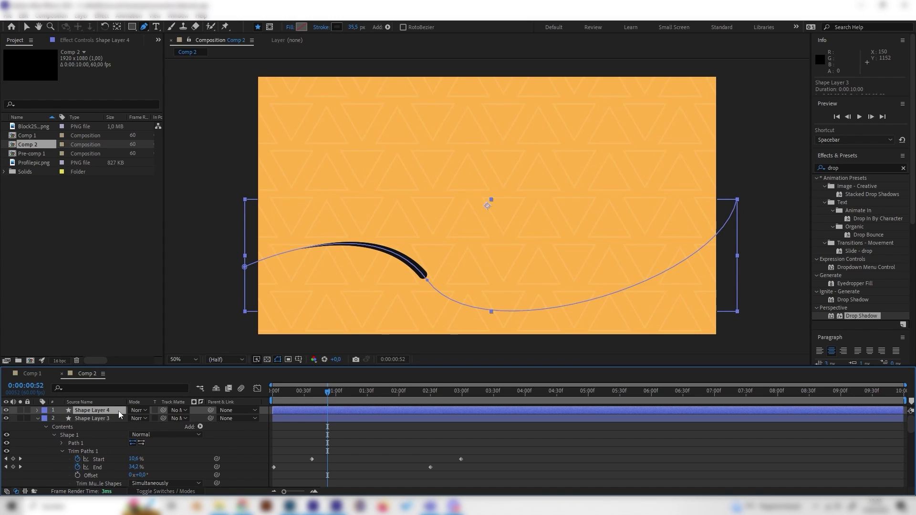
Duplicate the stroke as Shape Layer 4, rotate it 180°, and try moving a path point.
{"action": "key", "text": "ctrl+d"}
{"action": "key", "text": "r"}
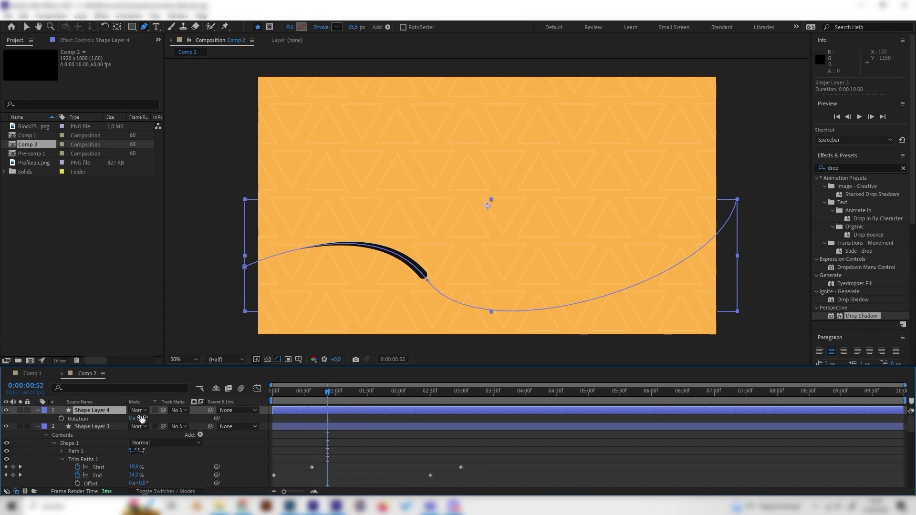
{"action": "type", "text": "180"}
{"action": "key", "text": "Return"}
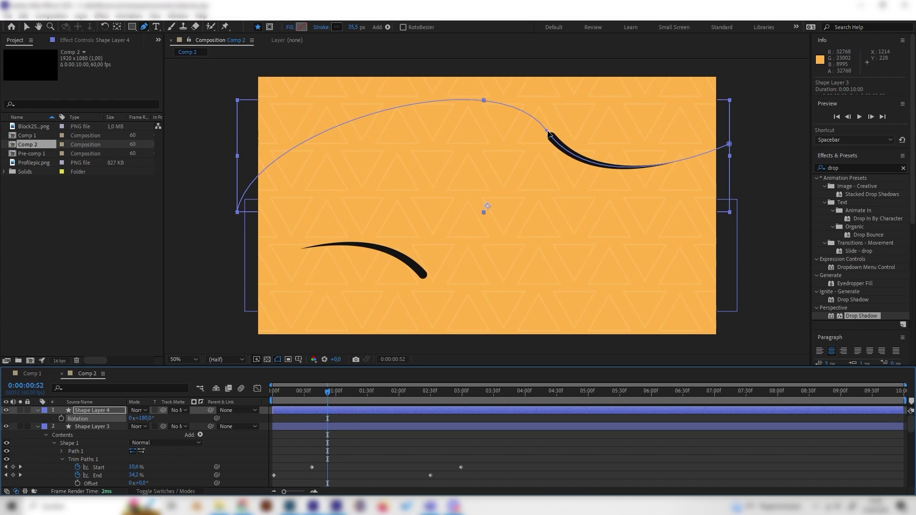
{"action": "left_click_drag", "start_coordinate": [548, 131], "coordinate": [515, 139]}
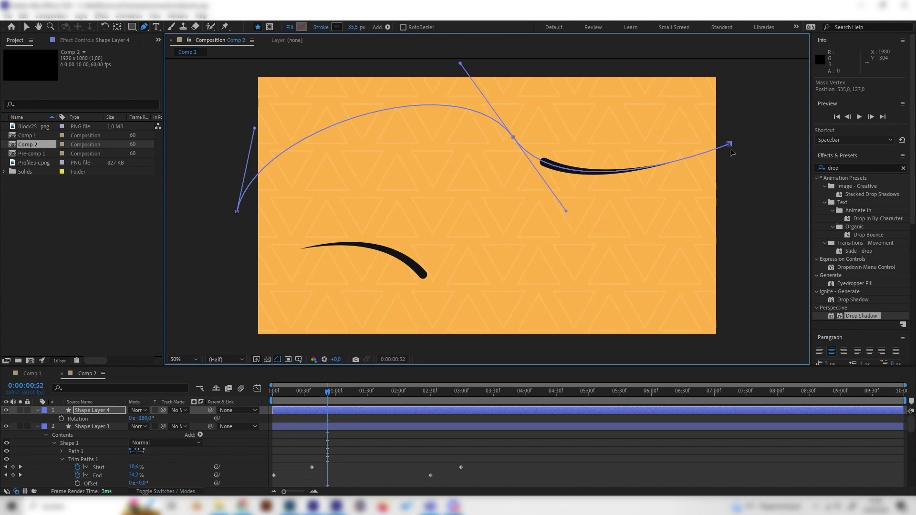
{"action": "key", "text": "ctrl+z"}
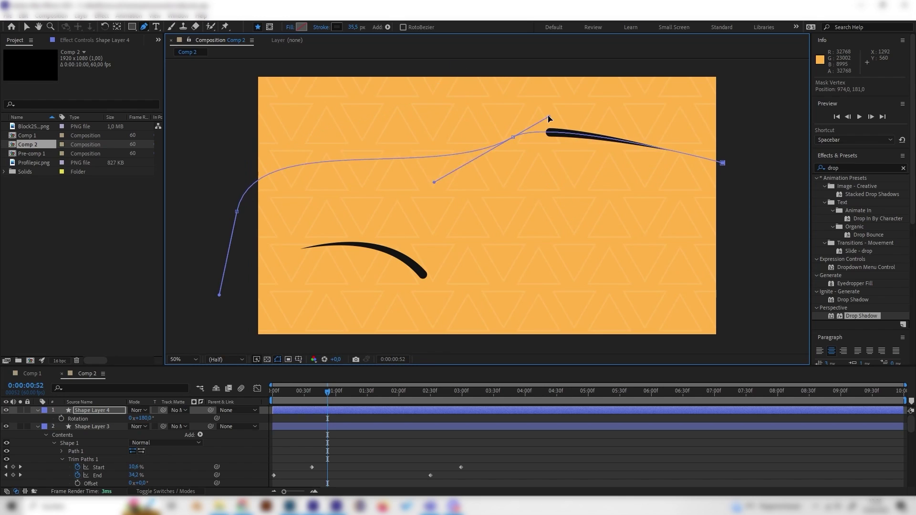